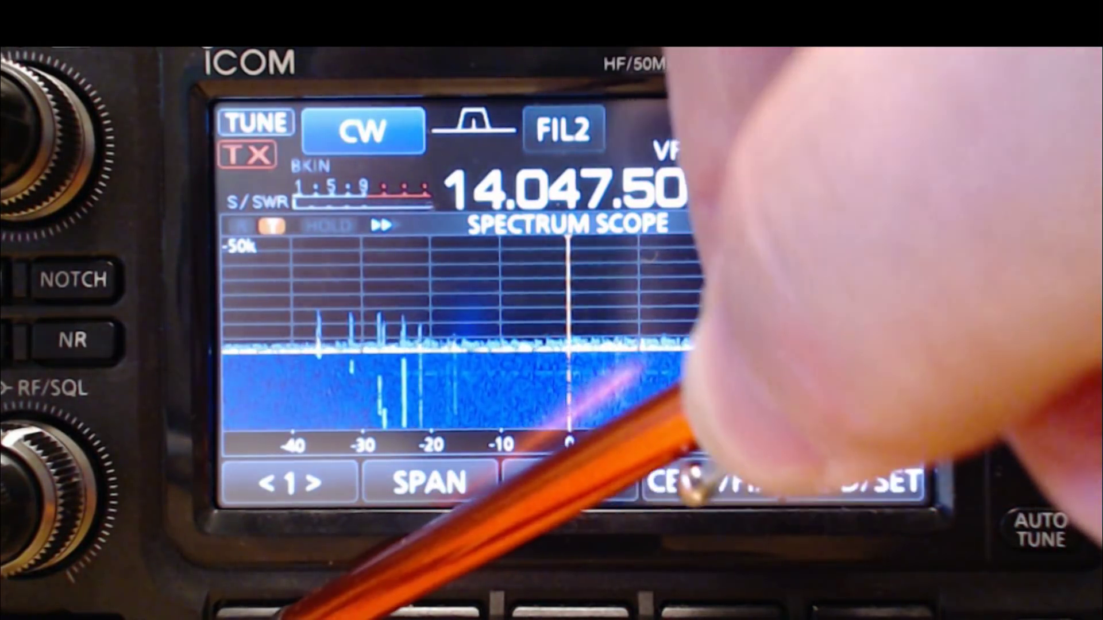
{"action": "left_click", "coordinate": [698, 488]}
{"action": "left_click", "coordinate": [844, 356]}
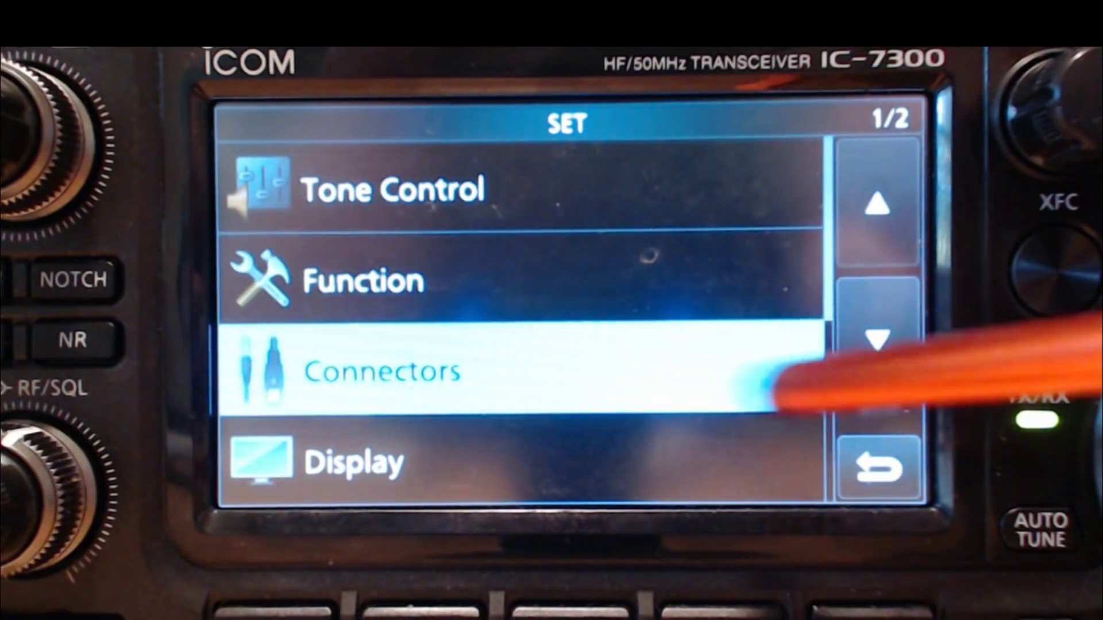
{"action": "left_click", "coordinate": [690, 333]}
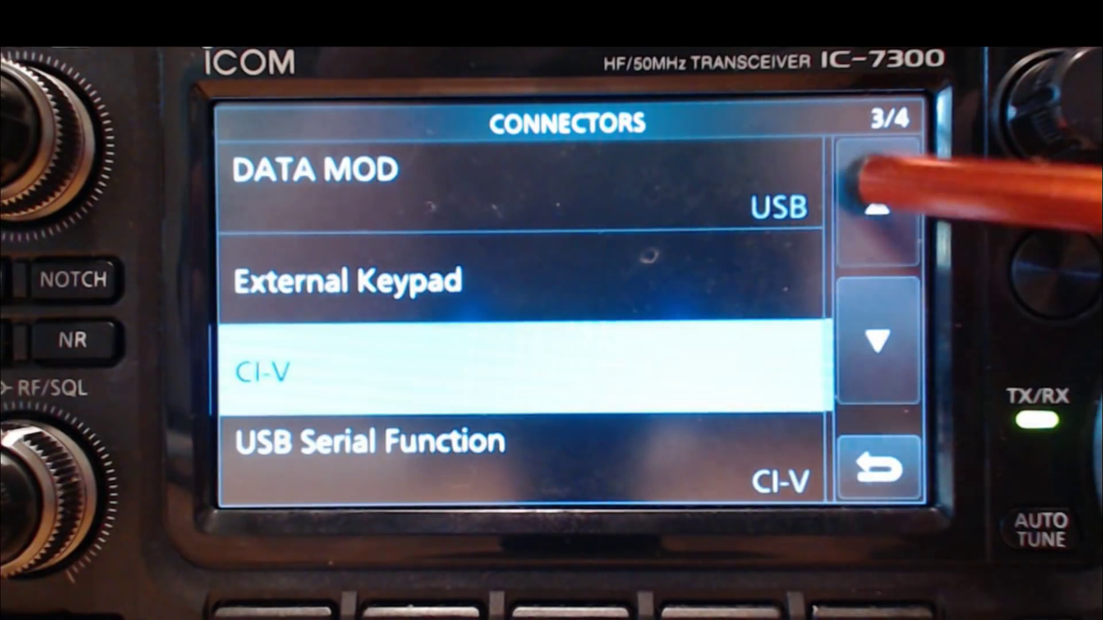
{"action": "left_click", "coordinate": [877, 204]}
{"action": "left_click", "coordinate": [877, 204]}
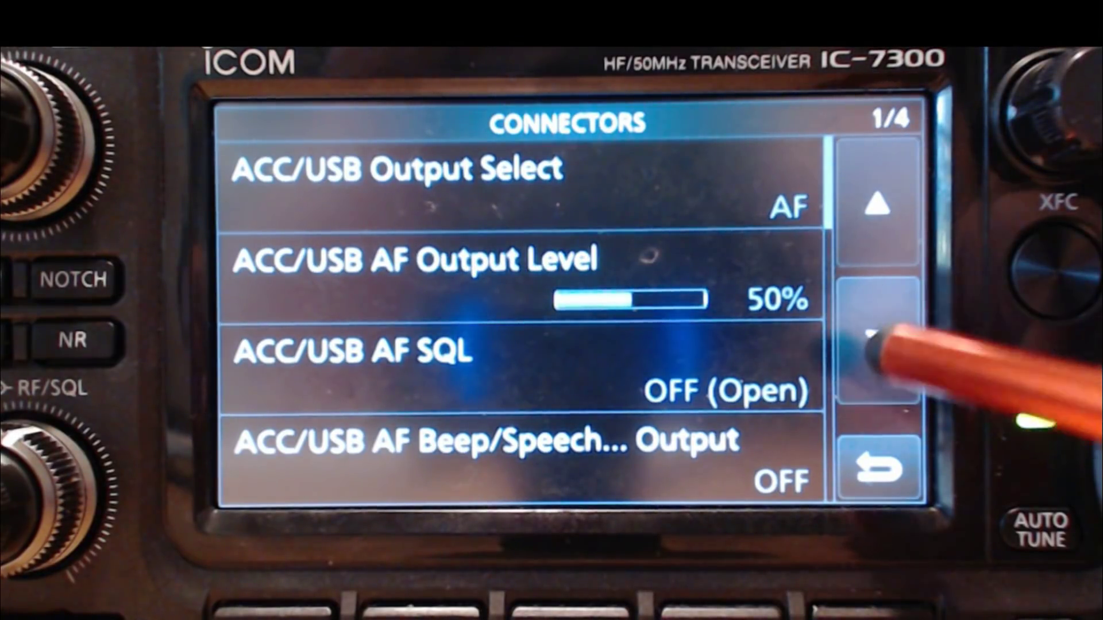
{"action": "left_click", "coordinate": [875, 343]}
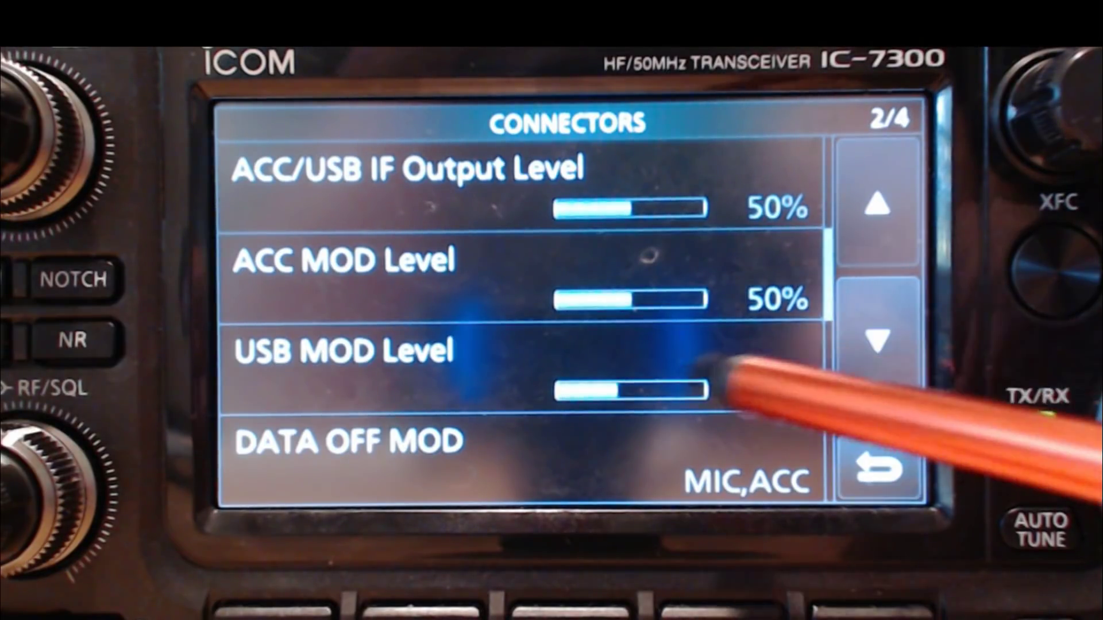
{"action": "left_click", "coordinate": [885, 313]}
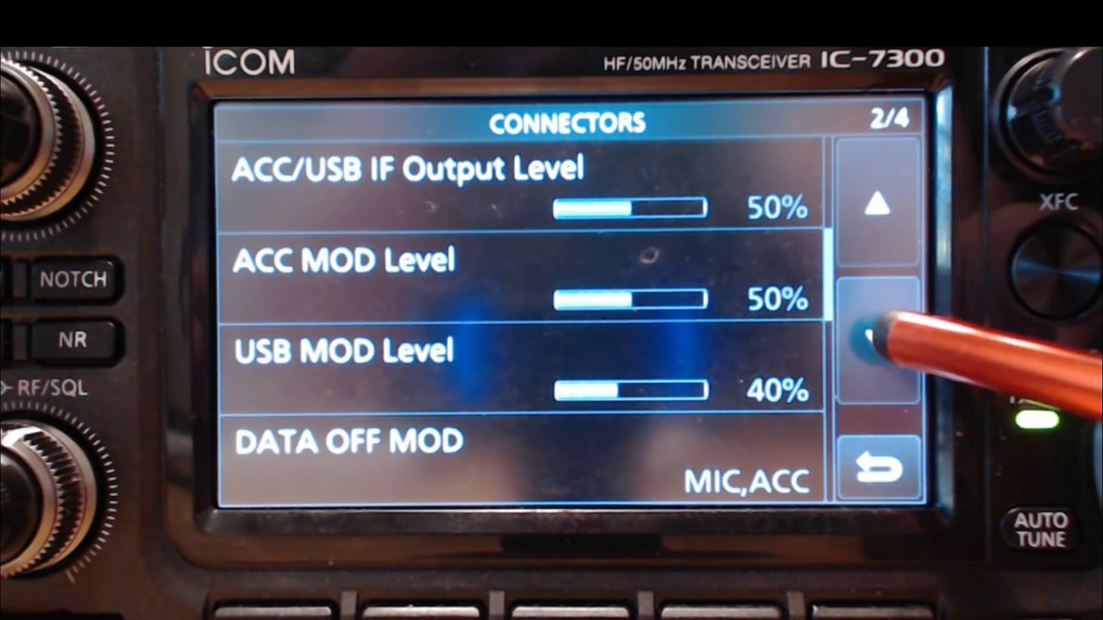
{"action": "left_click", "coordinate": [879, 339]}
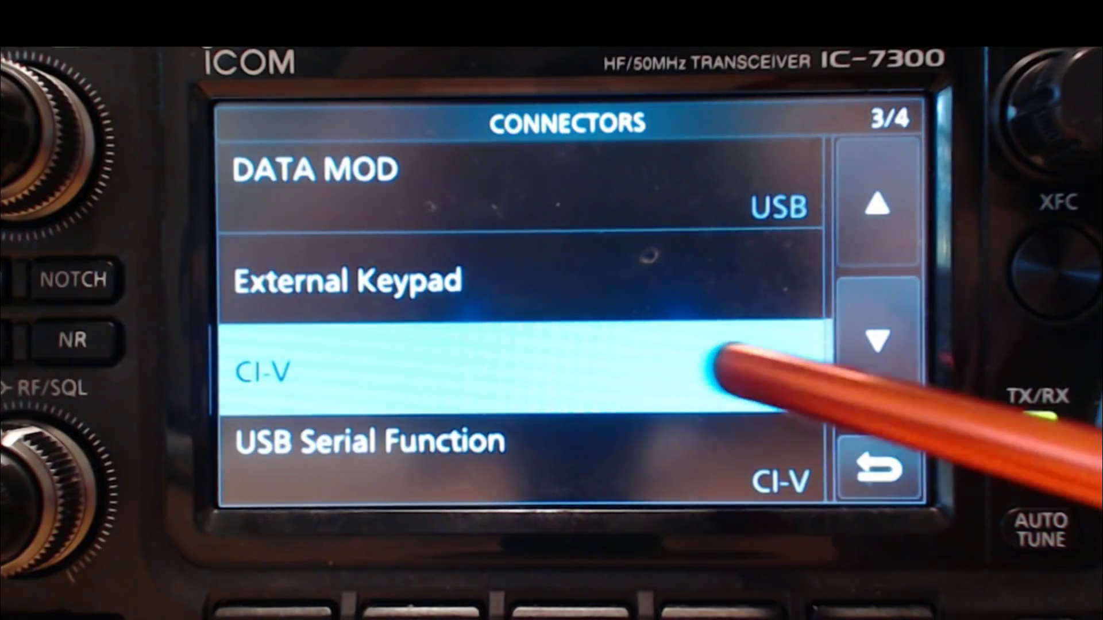
{"action": "left_click", "coordinate": [875, 328]}
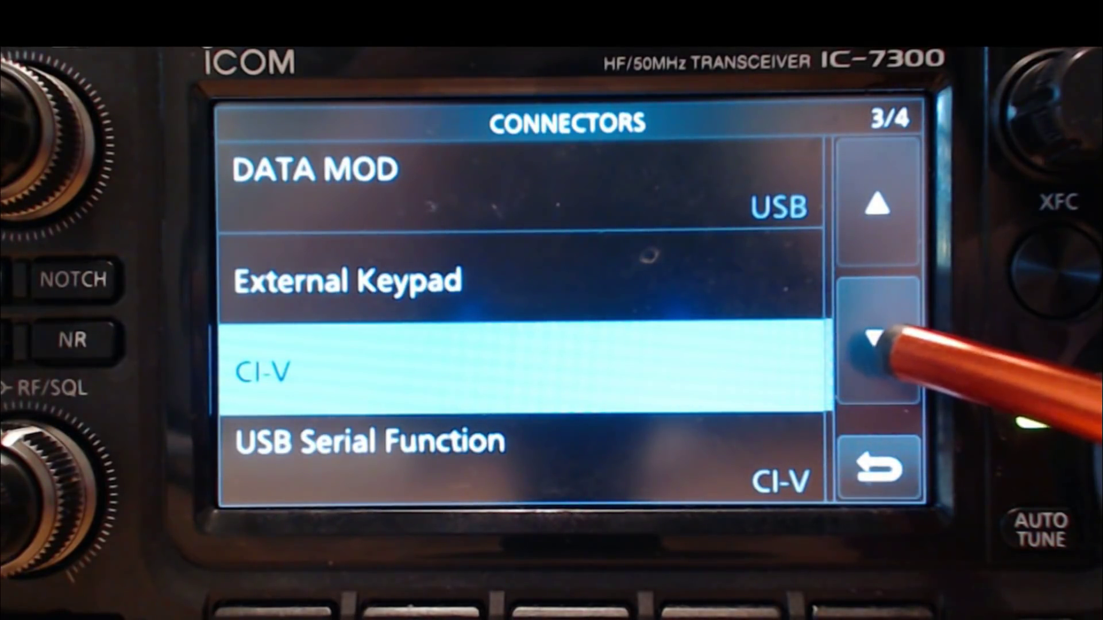
{"action": "left_click", "coordinate": [876, 339]}
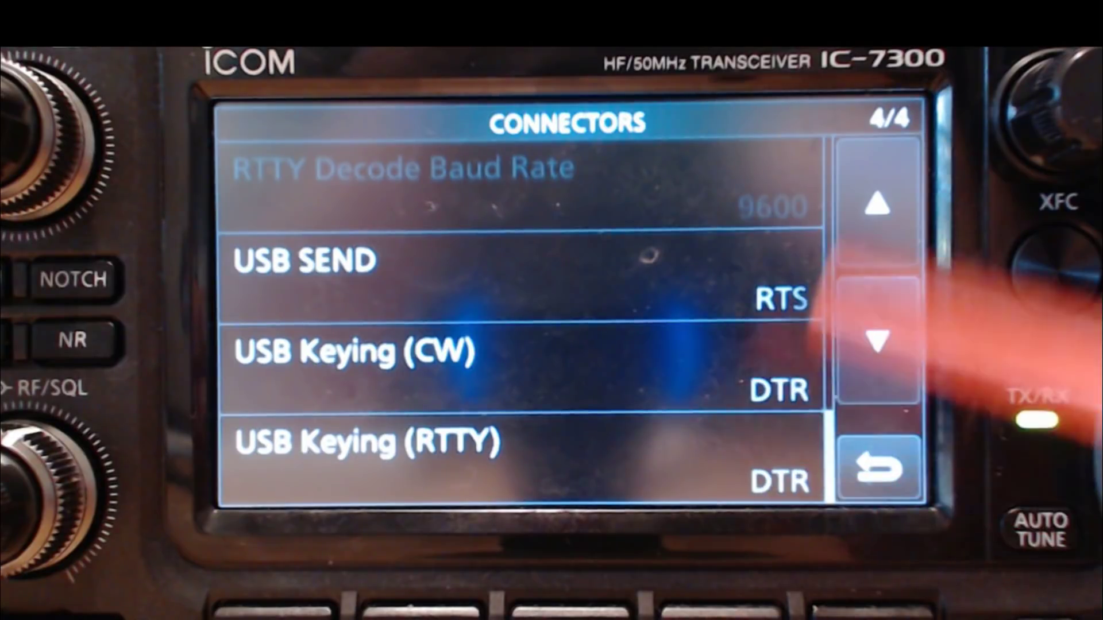
{"action": "left_click", "coordinate": [876, 207]}
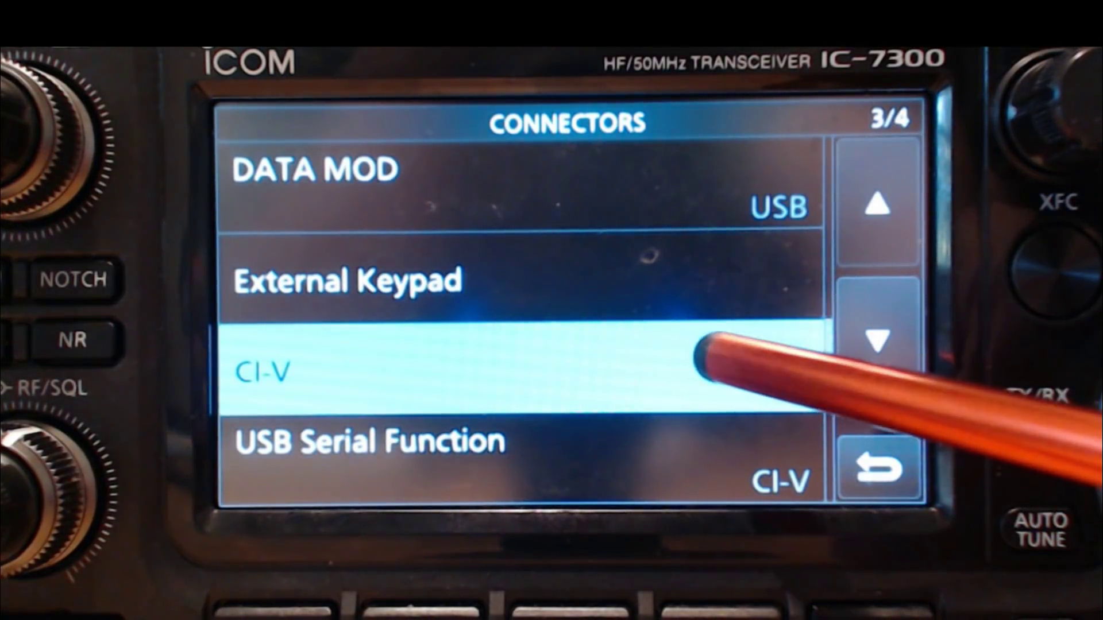
{"action": "left_click", "coordinate": [705, 356]}
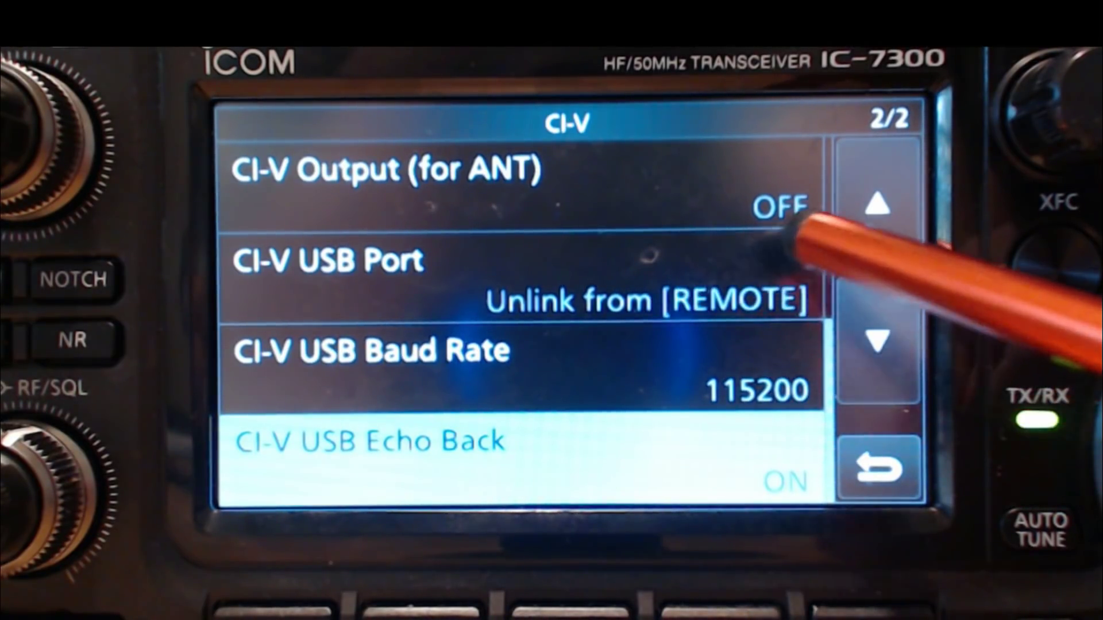
{"action": "left_click", "coordinate": [876, 195]}
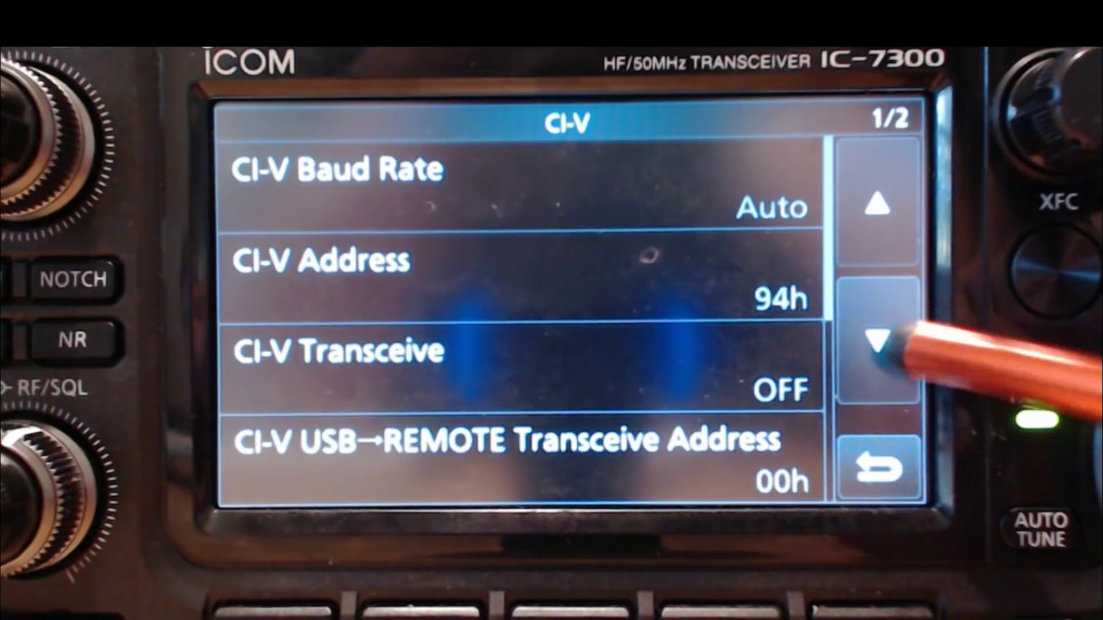
{"action": "left_click", "coordinate": [879, 338]}
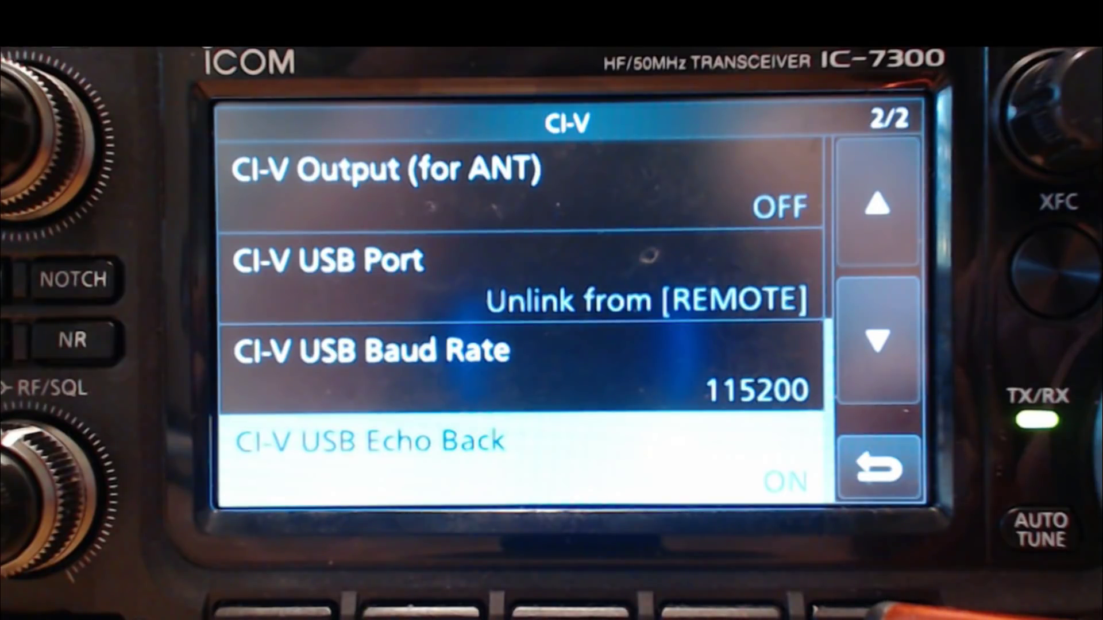
{"action": "left_click", "coordinate": [884, 612]}
{"action": "left_click", "coordinate": [888, 610]}
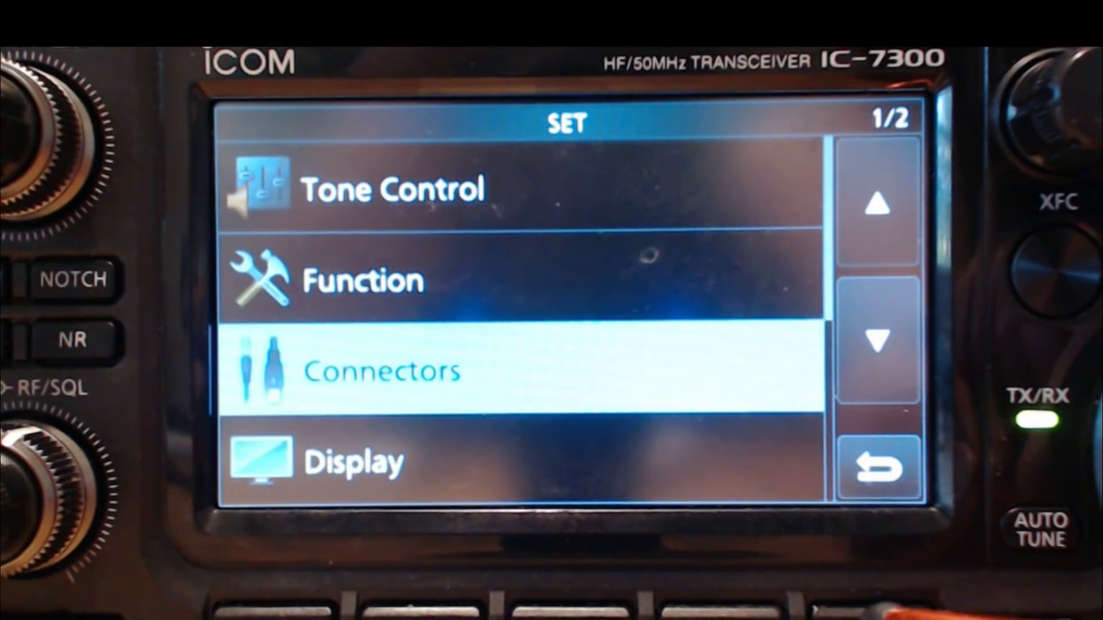
{"action": "left_click", "coordinate": [885, 611]}
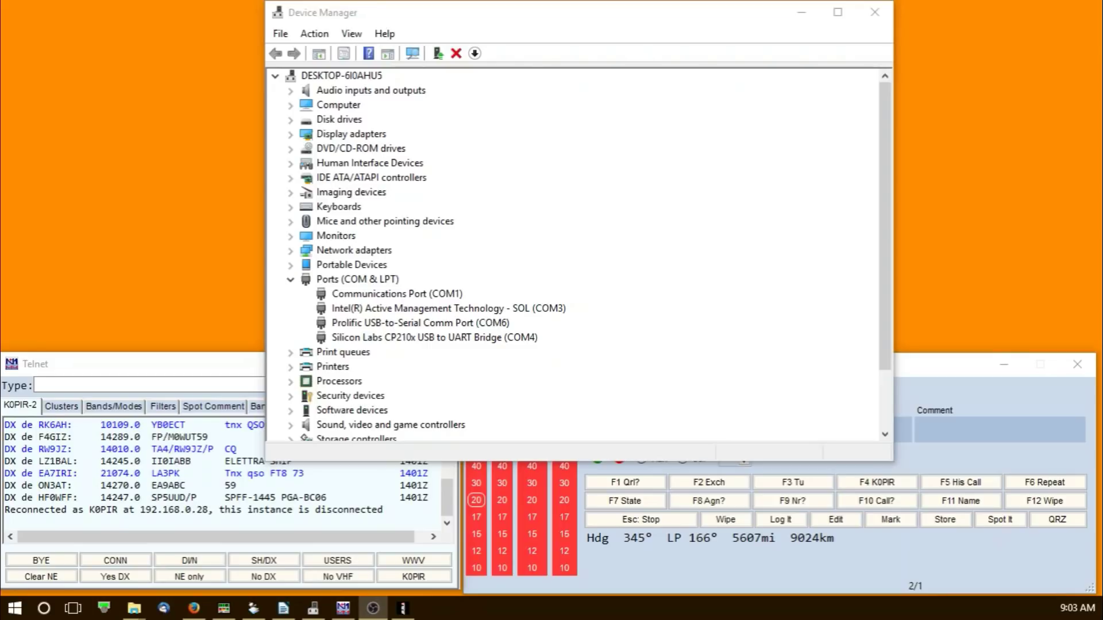
Step: Review the port settings and power management options of the Silicon Labs CP210x USB to UART Bridge (COM4) in Device Manager
{"action": "left_click", "coordinate": [477, 339]}
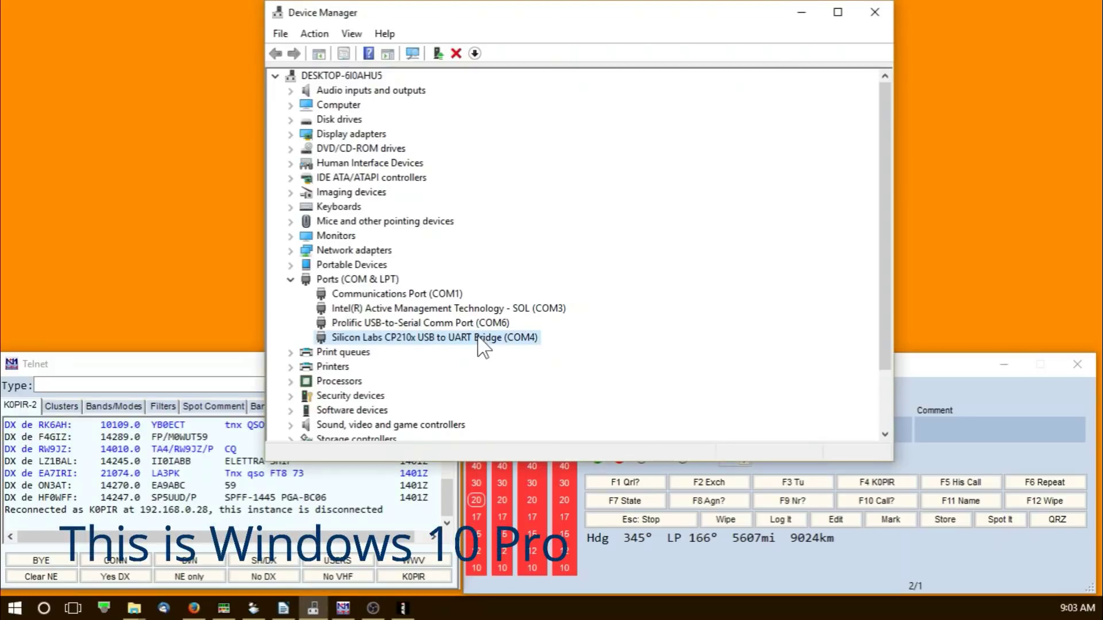
{"action": "double_click", "coordinate": [477, 339]}
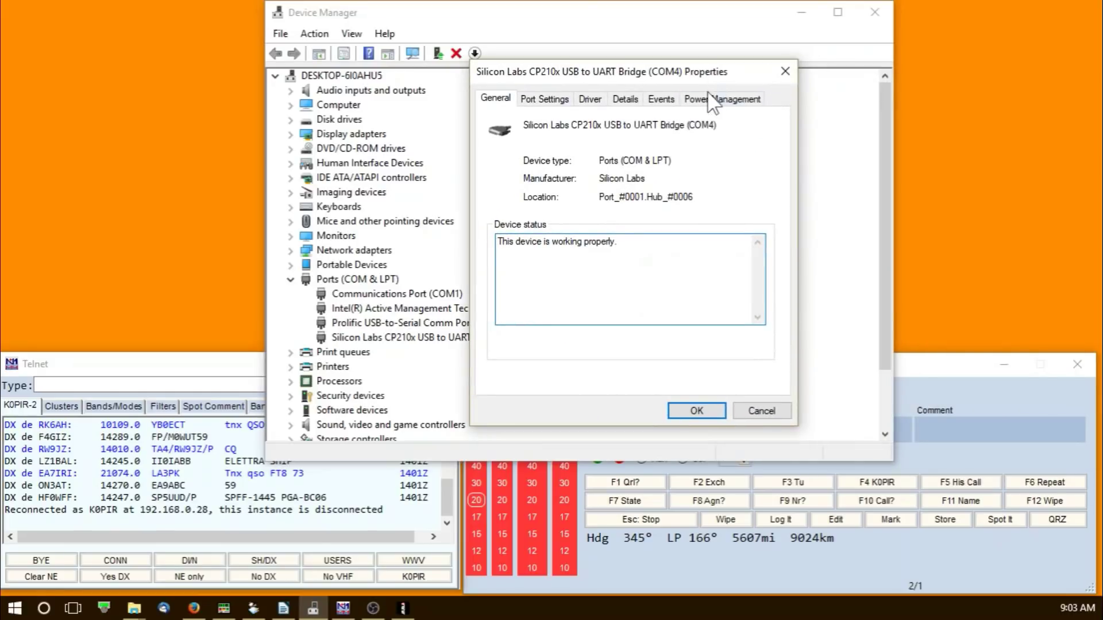
{"action": "left_click", "coordinate": [554, 100]}
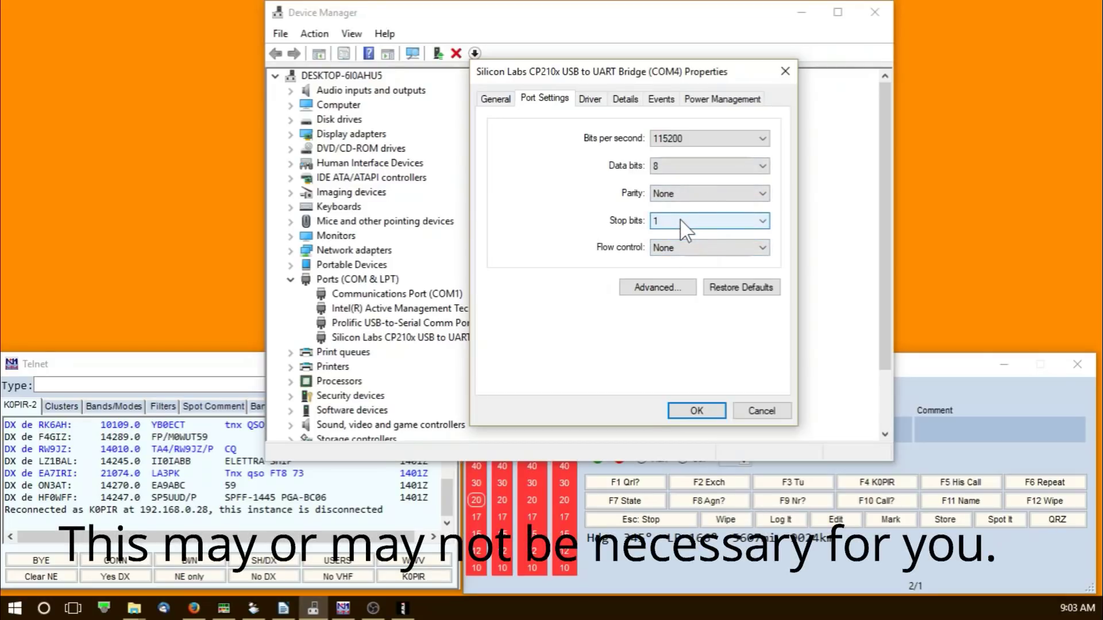
{"action": "left_click", "coordinate": [724, 99]}
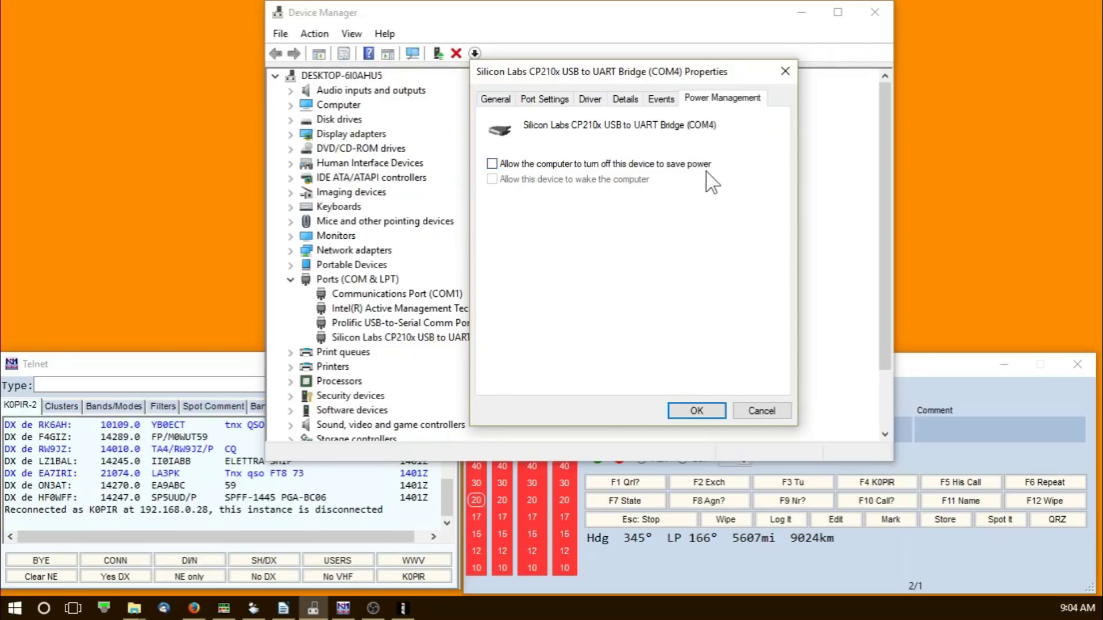
{"action": "left_click", "coordinate": [495, 98]}
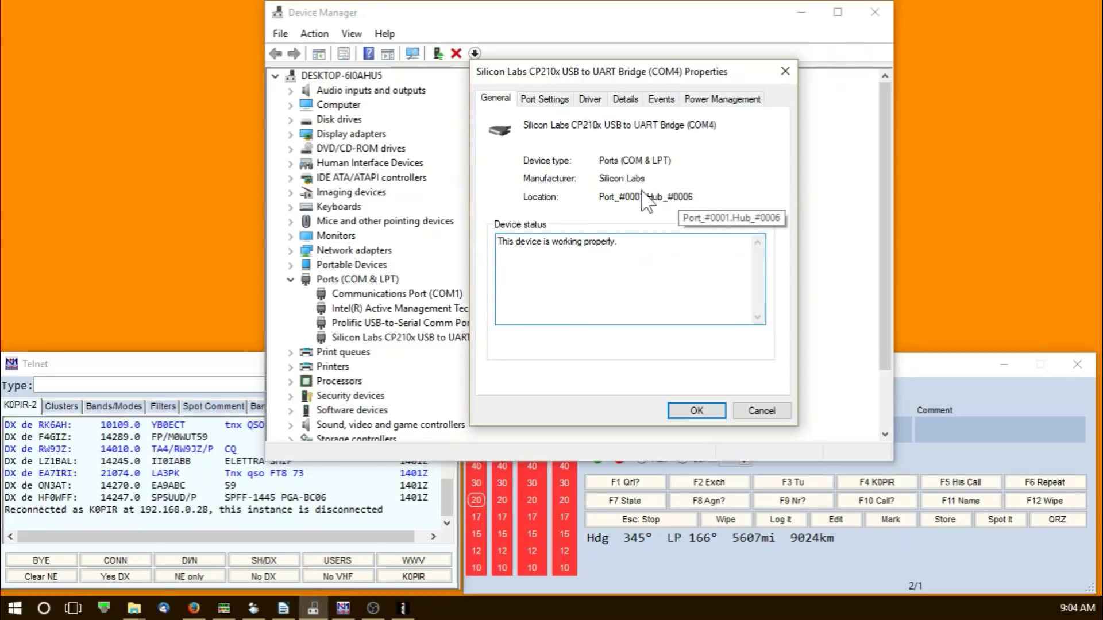
{"action": "left_click", "coordinate": [544, 99]}
{"action": "left_click", "coordinate": [695, 409]}
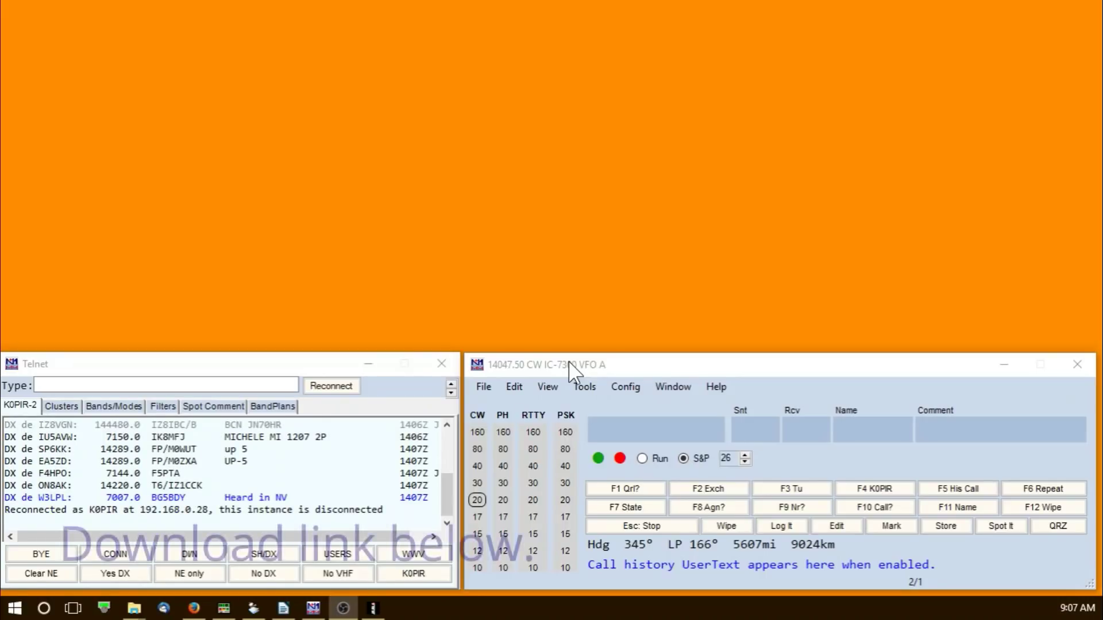
Step: Open the logger's port and mode configuration and review the COM4 communication details for the IC-7300
{"action": "left_click", "coordinate": [632, 385]}
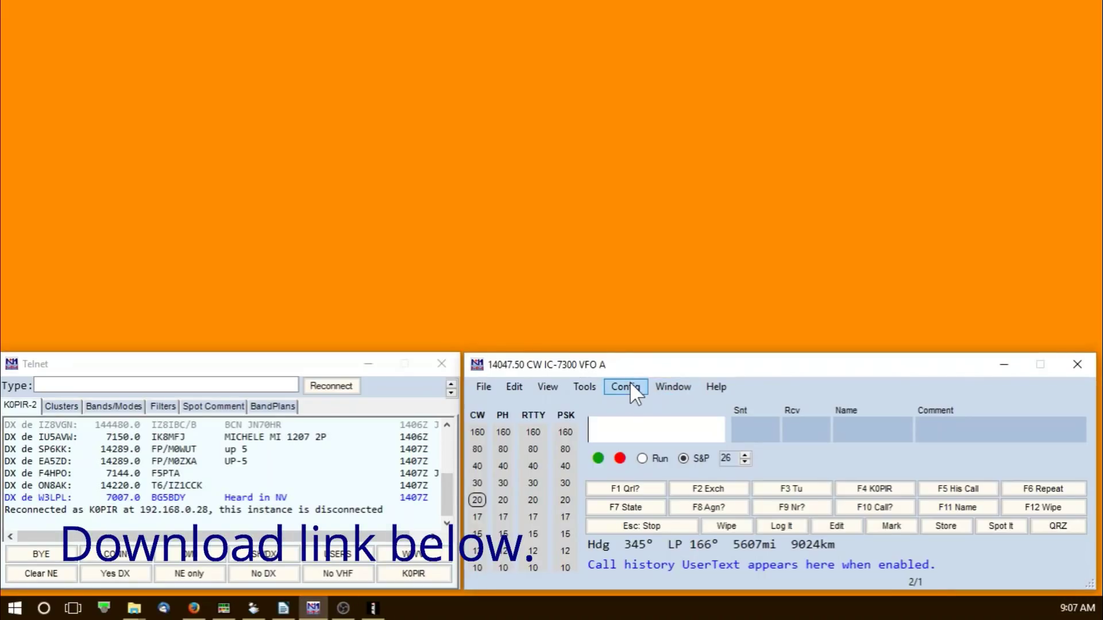
{"action": "left_click", "coordinate": [626, 386]}
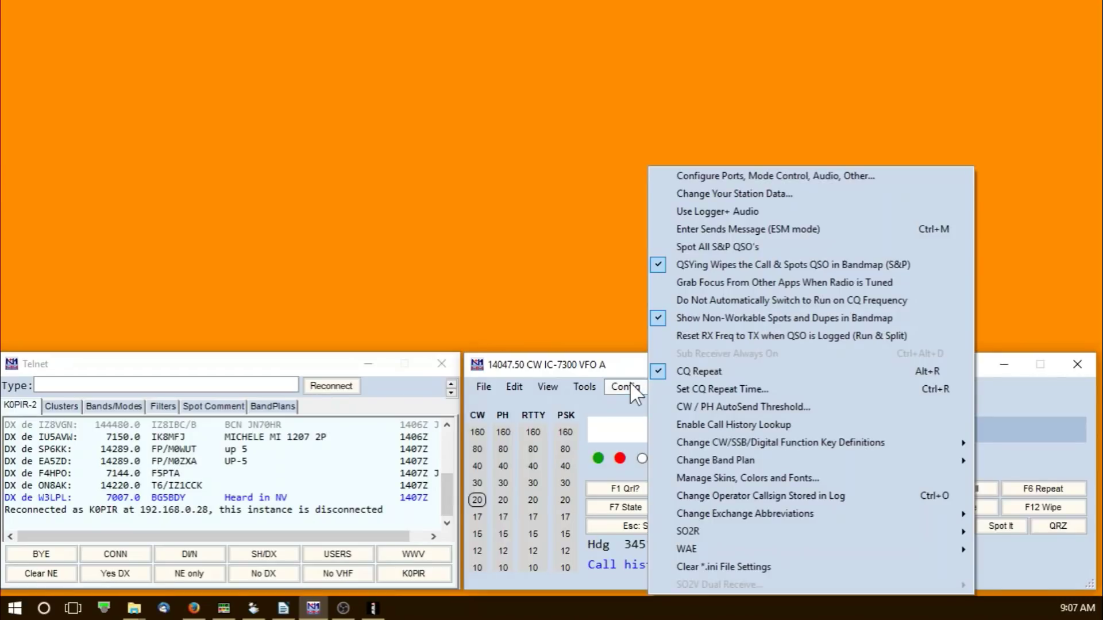
{"action": "left_click", "coordinate": [699, 175]}
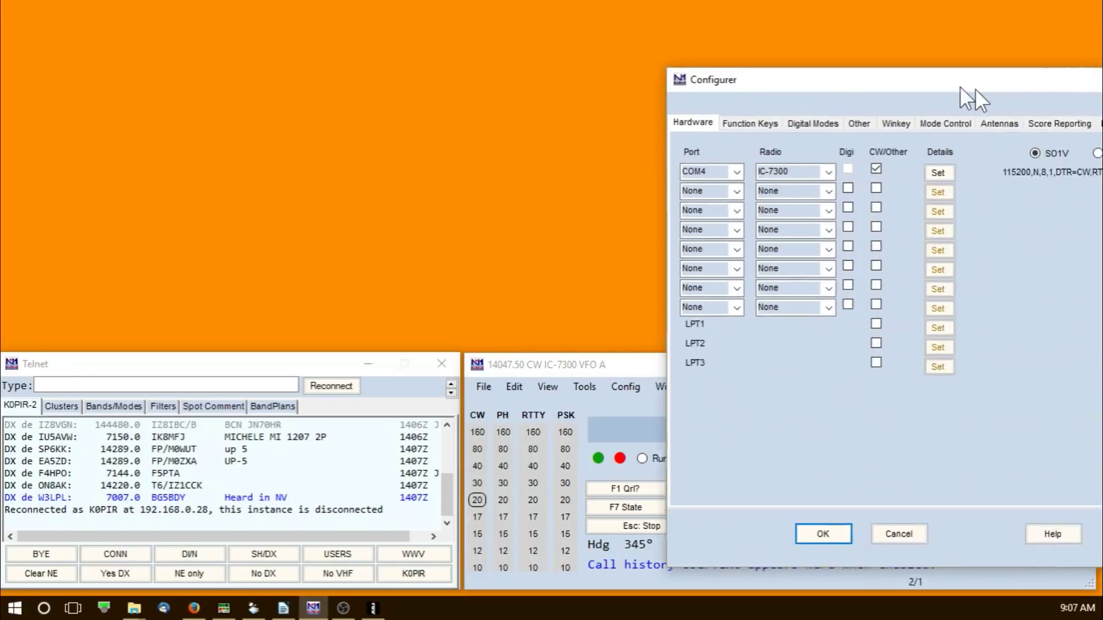
{"action": "left_click_drag", "start_coordinate": [974, 88], "coordinate": [631, 45]}
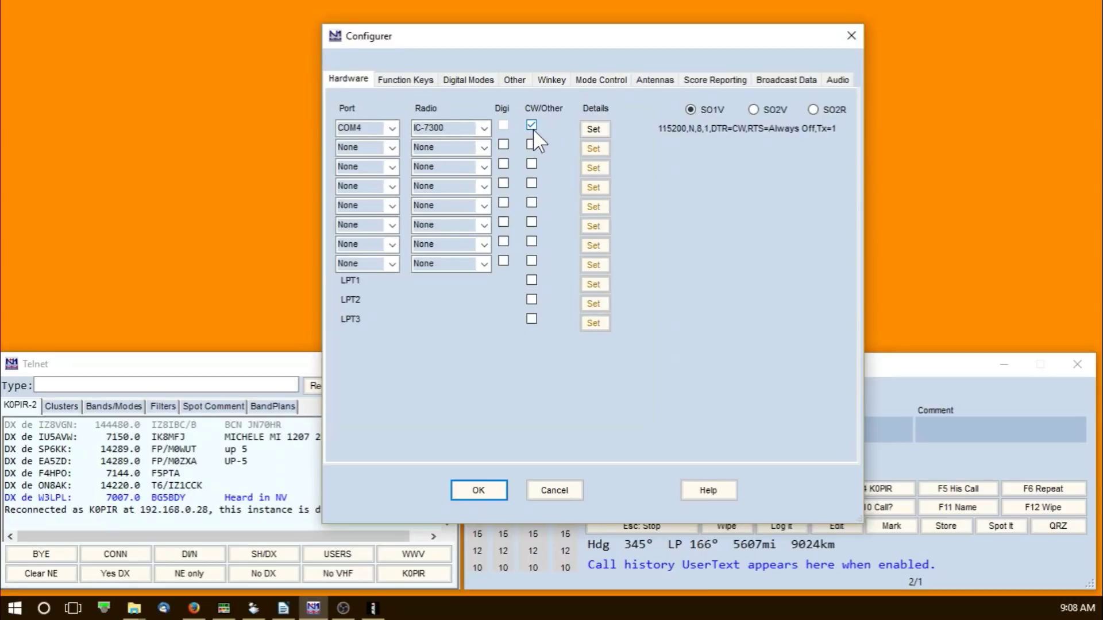
{"action": "left_click", "coordinate": [593, 132]}
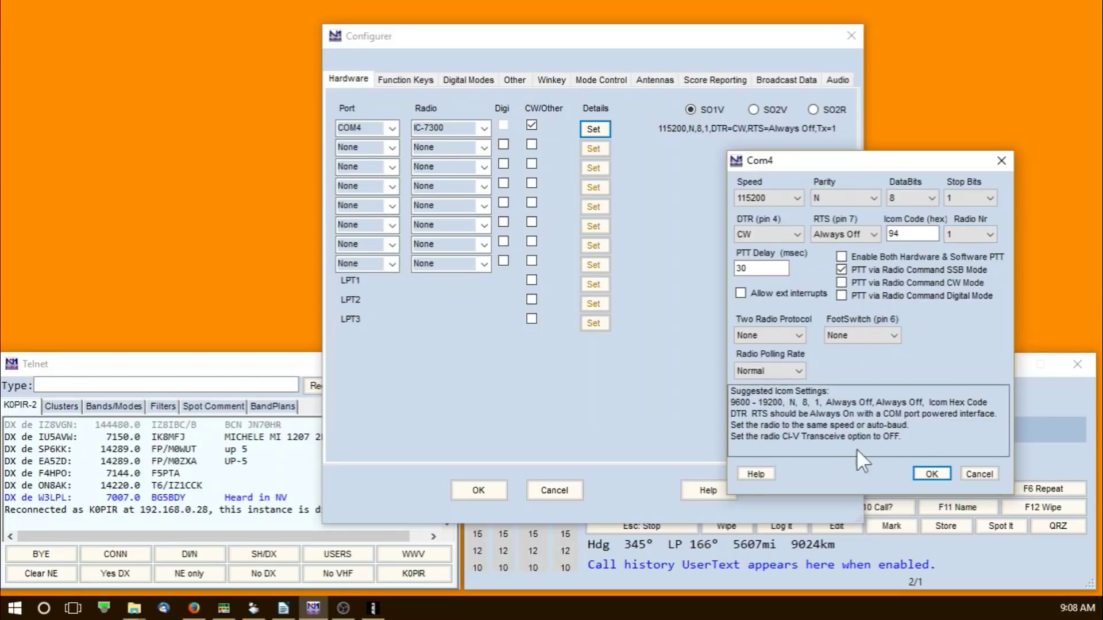
{"action": "left_click", "coordinate": [923, 474]}
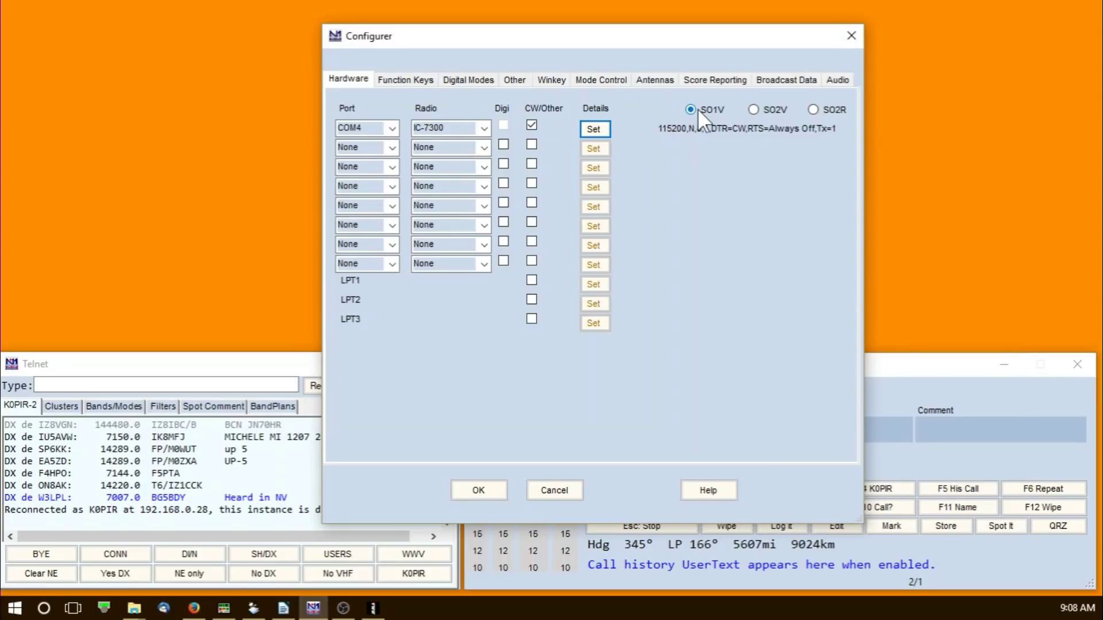
Step: Review the Configurer's function key and digital mode settings, return to the hardware settings and close the Configurer
{"action": "left_click", "coordinate": [406, 78]}
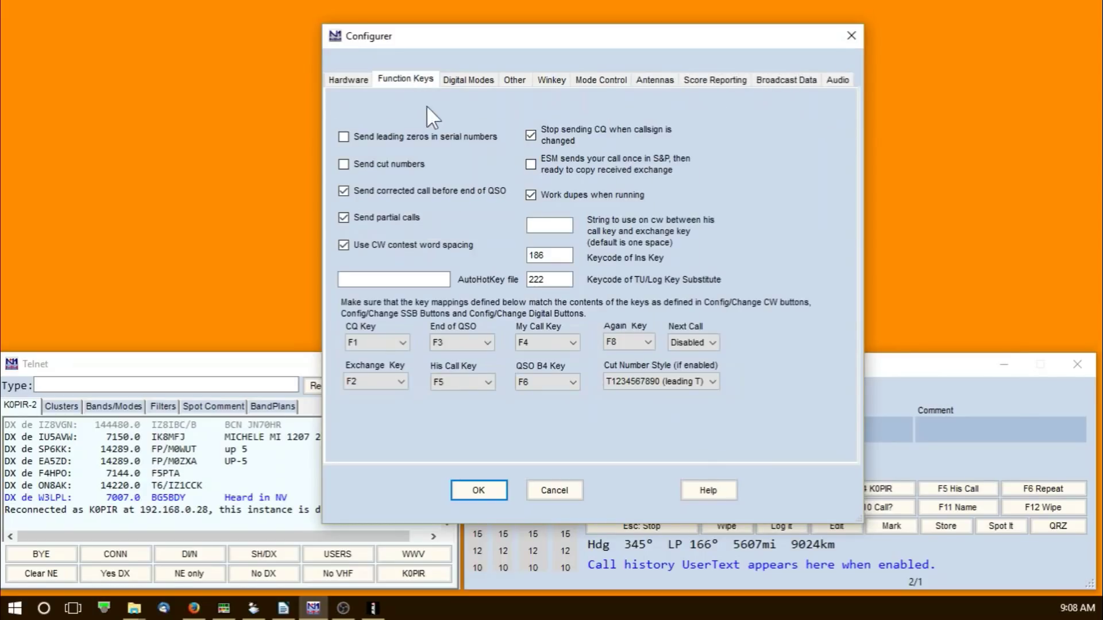
{"action": "left_click", "coordinate": [471, 78]}
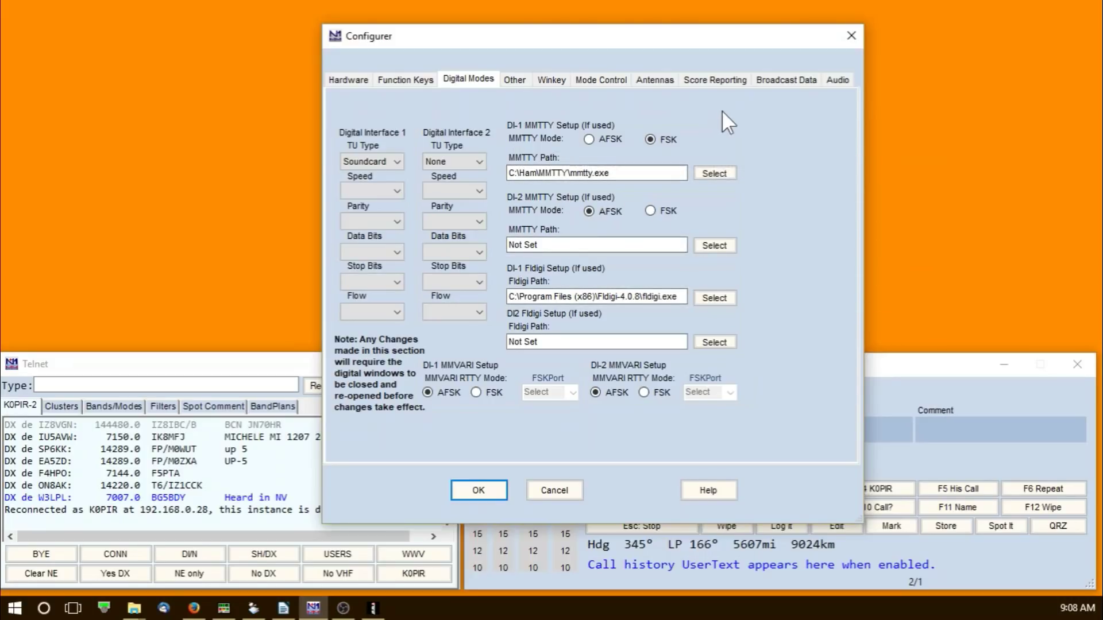
{"action": "left_click", "coordinate": [356, 79]}
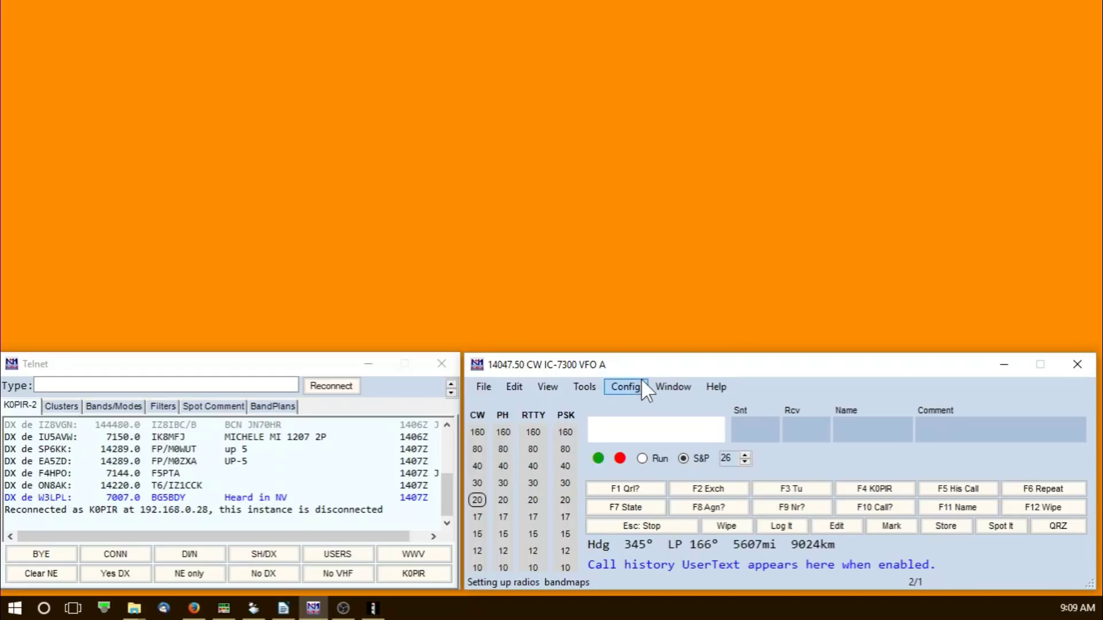
Step: Open the Spectrum Display window for the IC-7300
{"action": "left_click", "coordinate": [678, 386]}
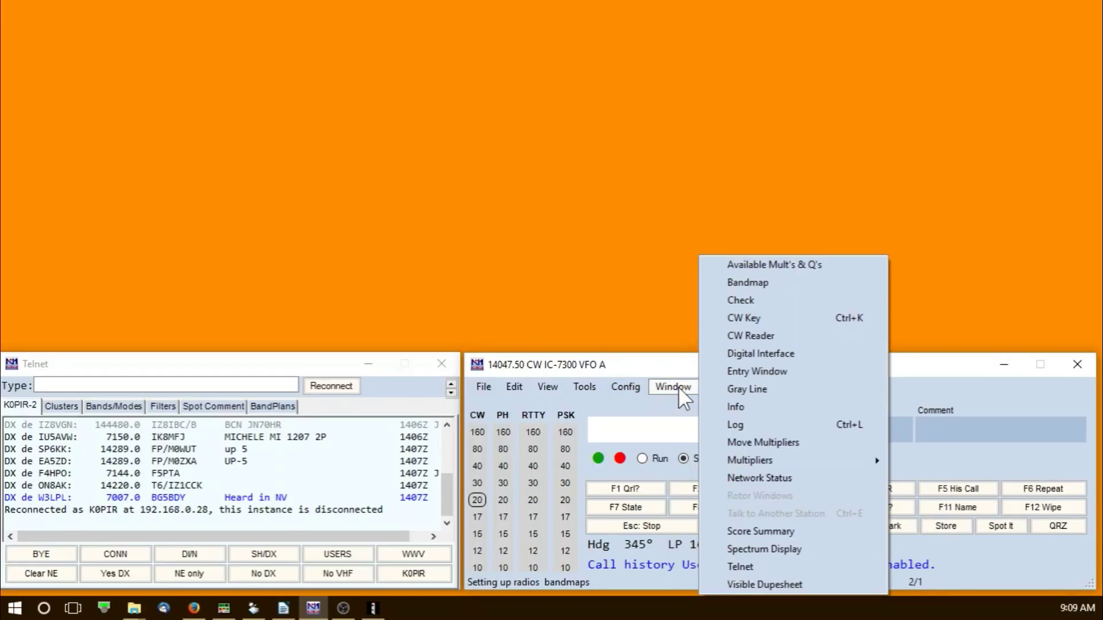
{"action": "left_click", "coordinate": [754, 548]}
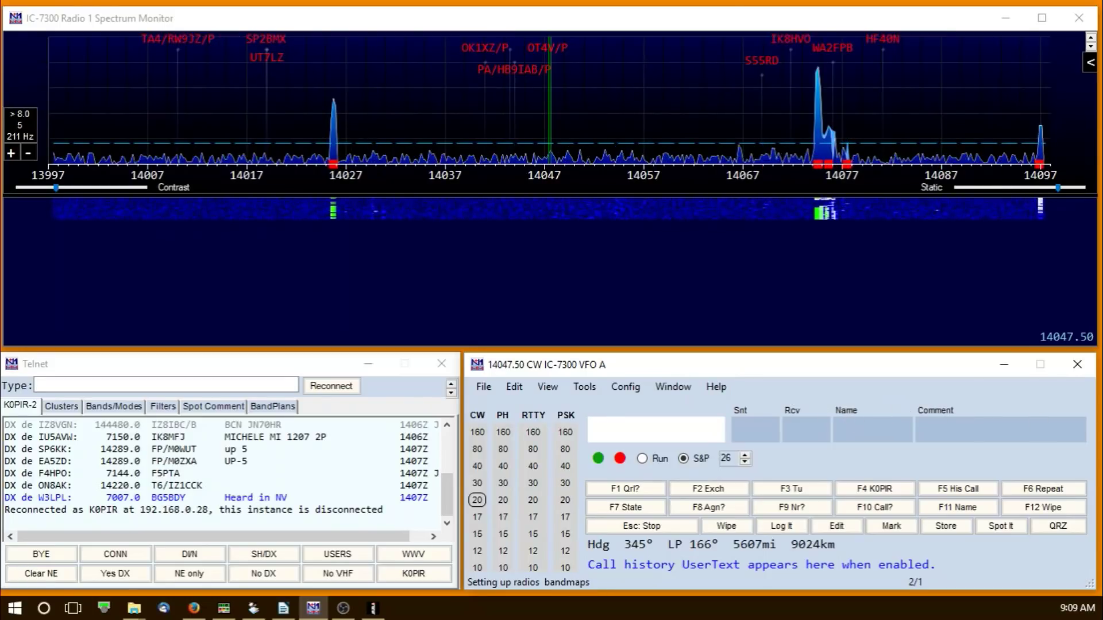
{"action": "key", "text": "alt+Tab"}
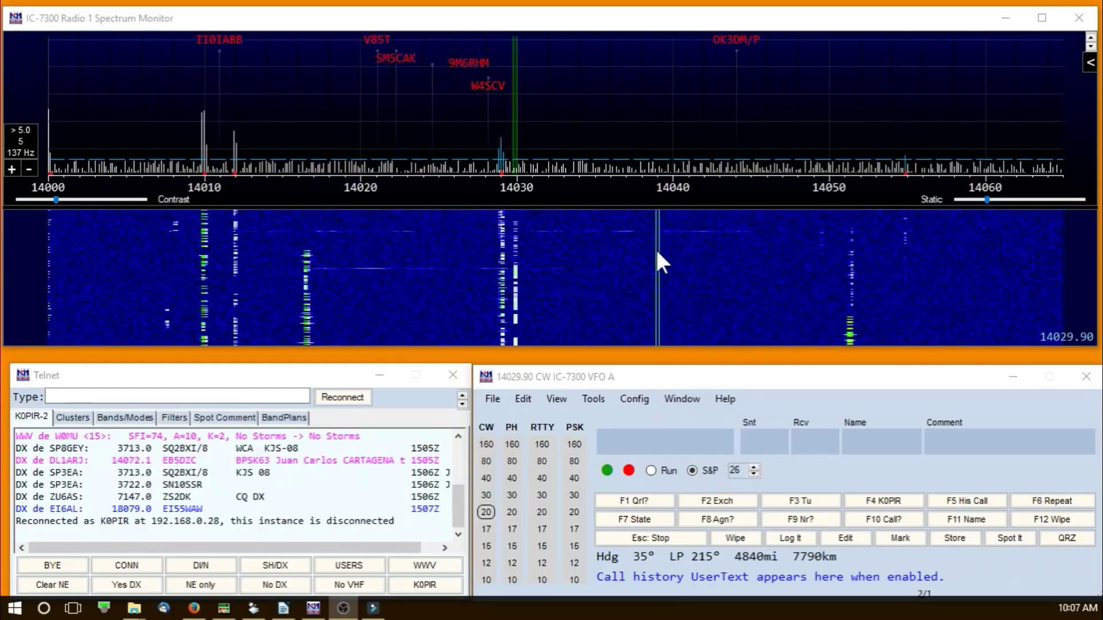
Step: Raise the noise floor threshold in the IC-7300 spectrum monitor to 7.0
{"action": "mouse_move", "coordinate": [604, 157]}
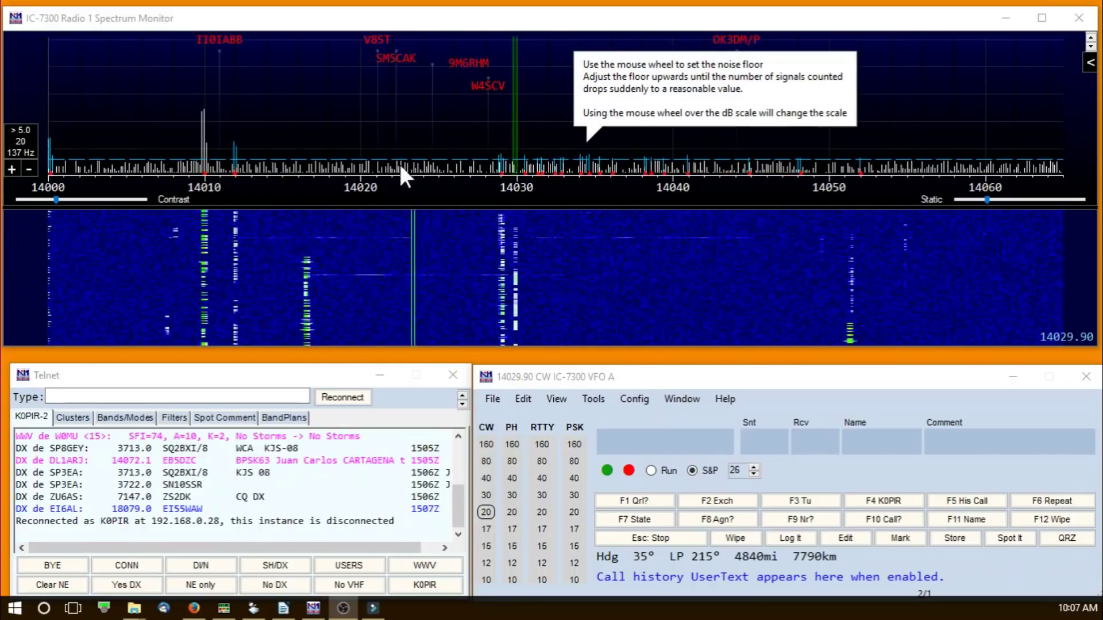
{"action": "scroll", "coordinate": [310, 160], "scroll_direction": "up", "scroll_amount": 2}
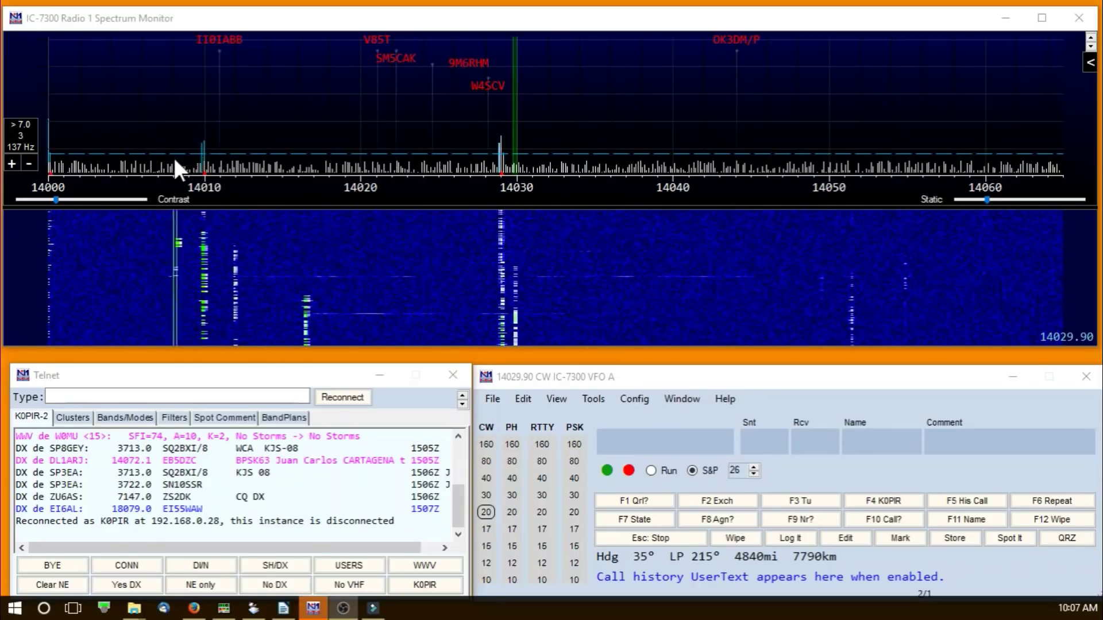
{"action": "mouse_move", "coordinate": [117, 157]}
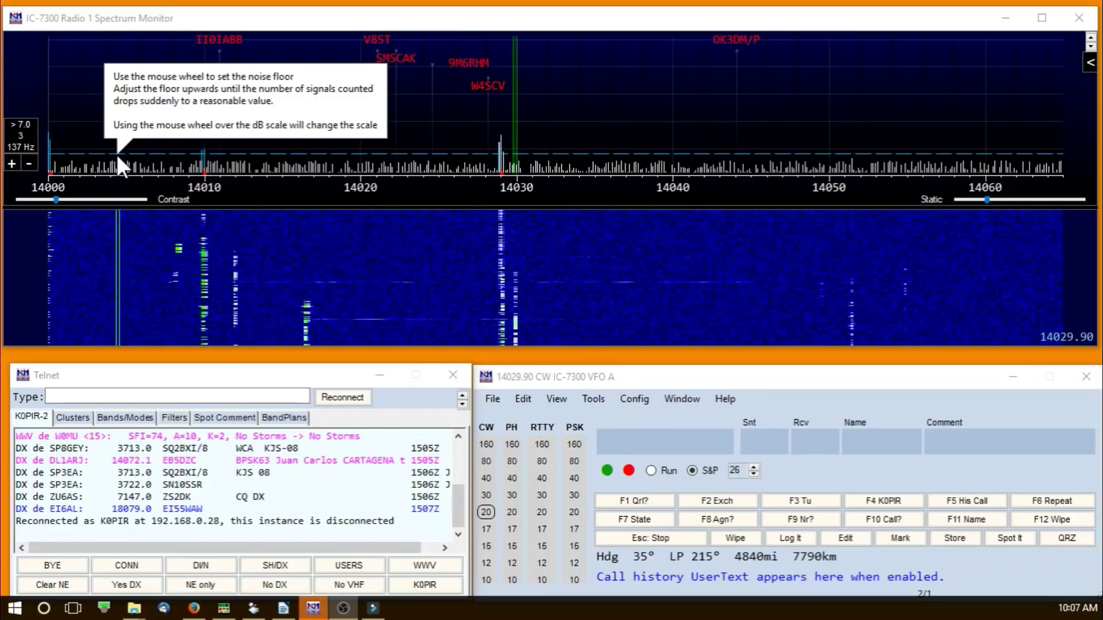
Step: Try noise floor thresholds of 9.0 and 12.0 in the spectrum monitor and lower the threshold to 4.0
{"action": "scroll", "coordinate": [116, 153], "scroll_direction": "up", "scroll_amount": 2}
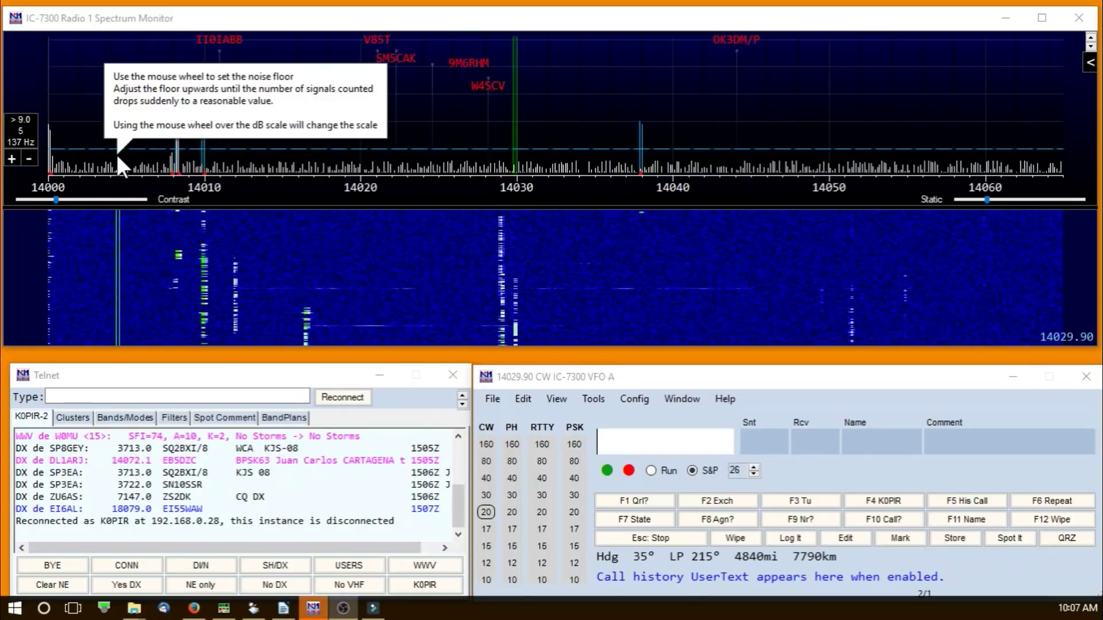
{"action": "scroll", "coordinate": [116, 153], "scroll_direction": "up", "scroll_amount": 3}
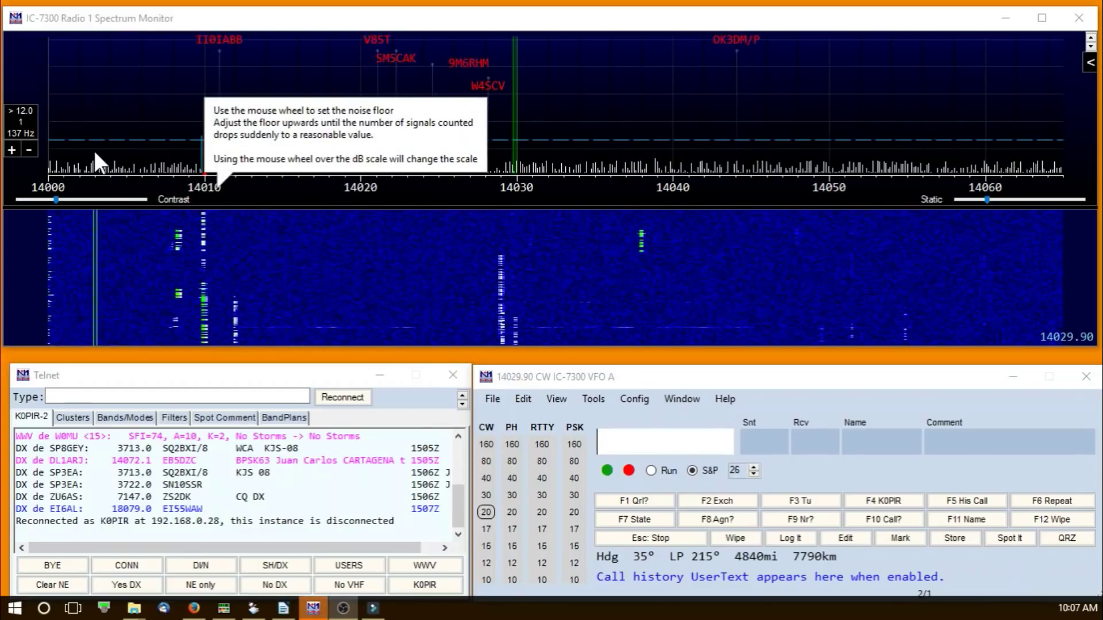
{"action": "scroll", "coordinate": [93, 149], "scroll_direction": "down", "scroll_amount": 4}
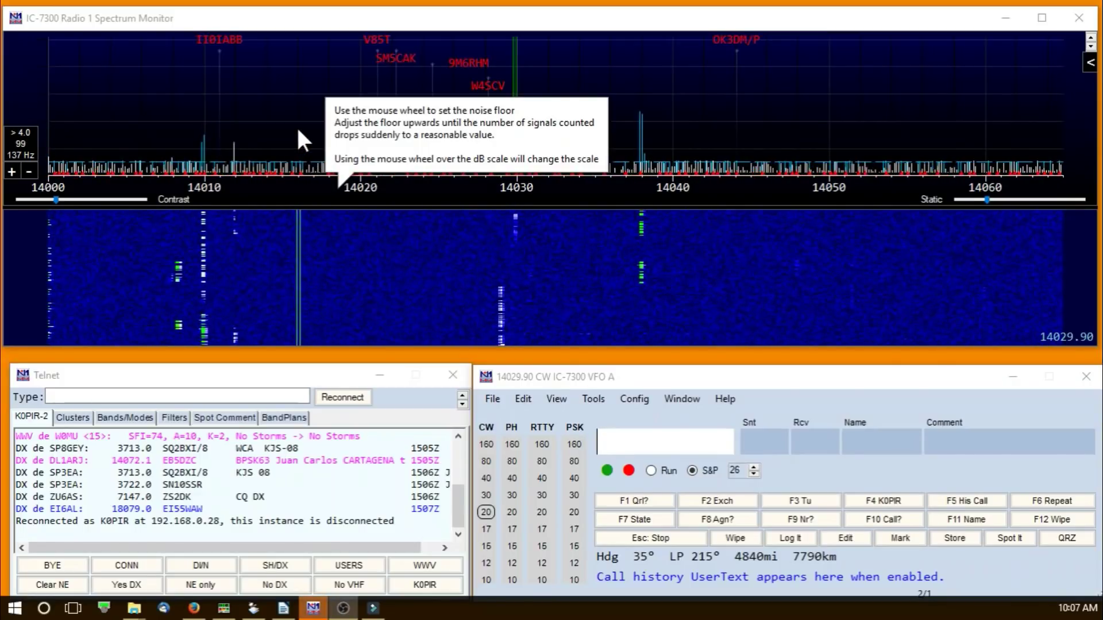
Step: Turn on showing the noise floor as a line in the spectrum monitor and raise the noise floor threshold to 7.0
{"action": "right_click", "coordinate": [311, 76]}
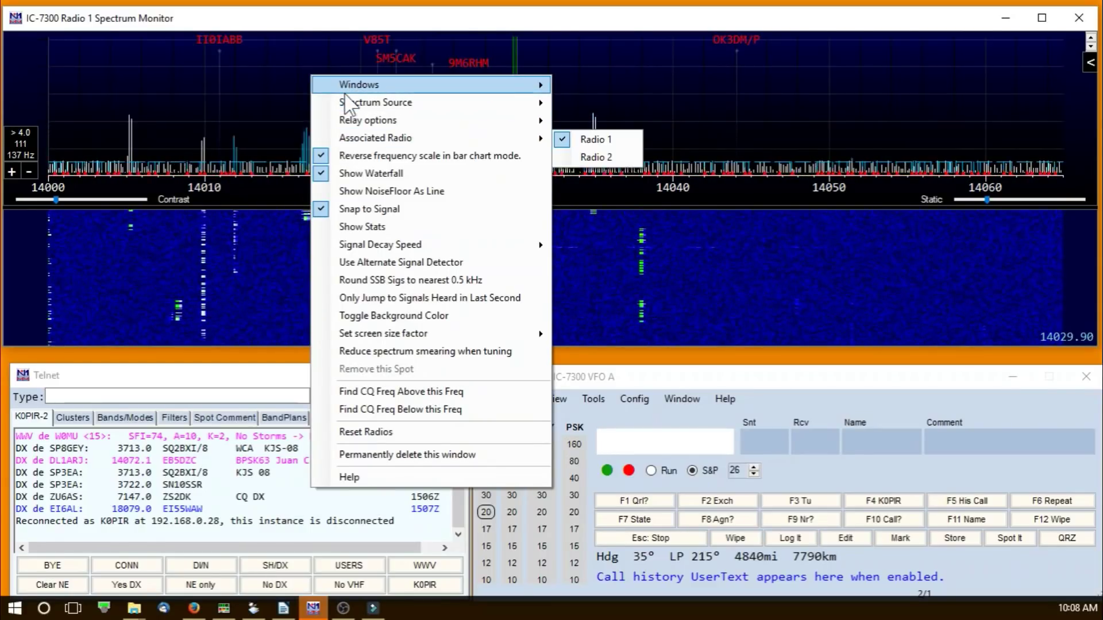
{"action": "mouse_move", "coordinate": [345, 94]}
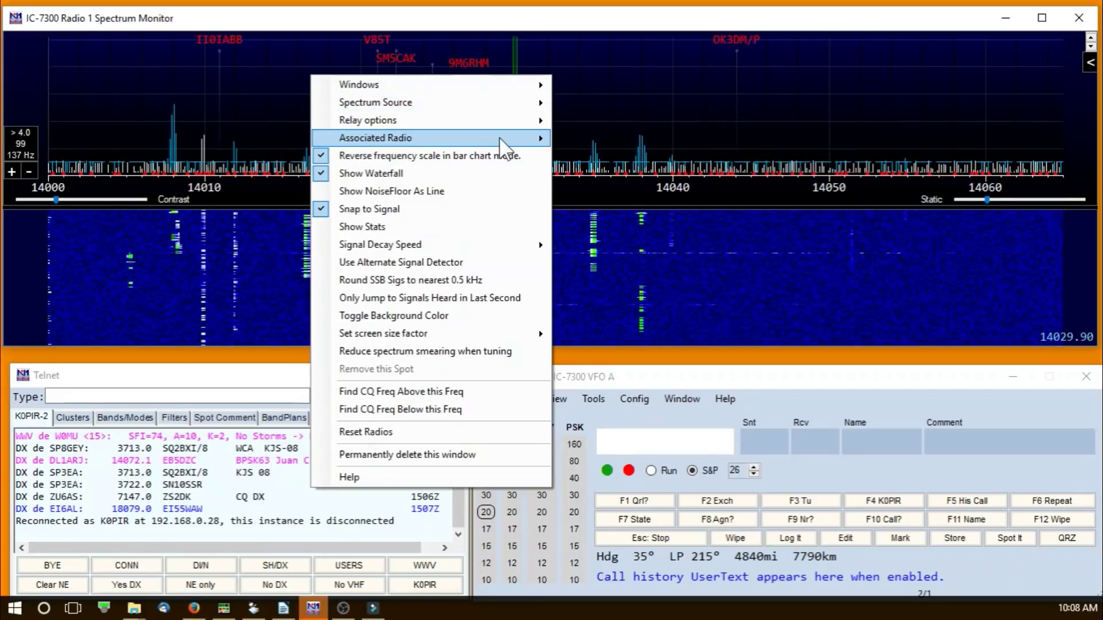
{"action": "mouse_move", "coordinate": [500, 139]}
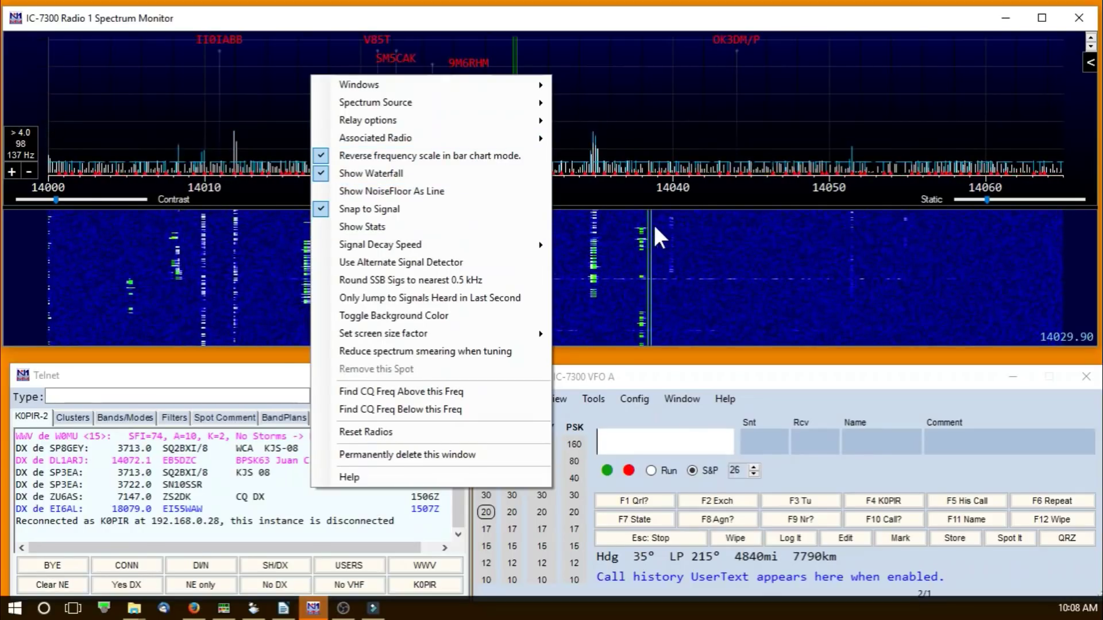
{"action": "left_click", "coordinate": [381, 193]}
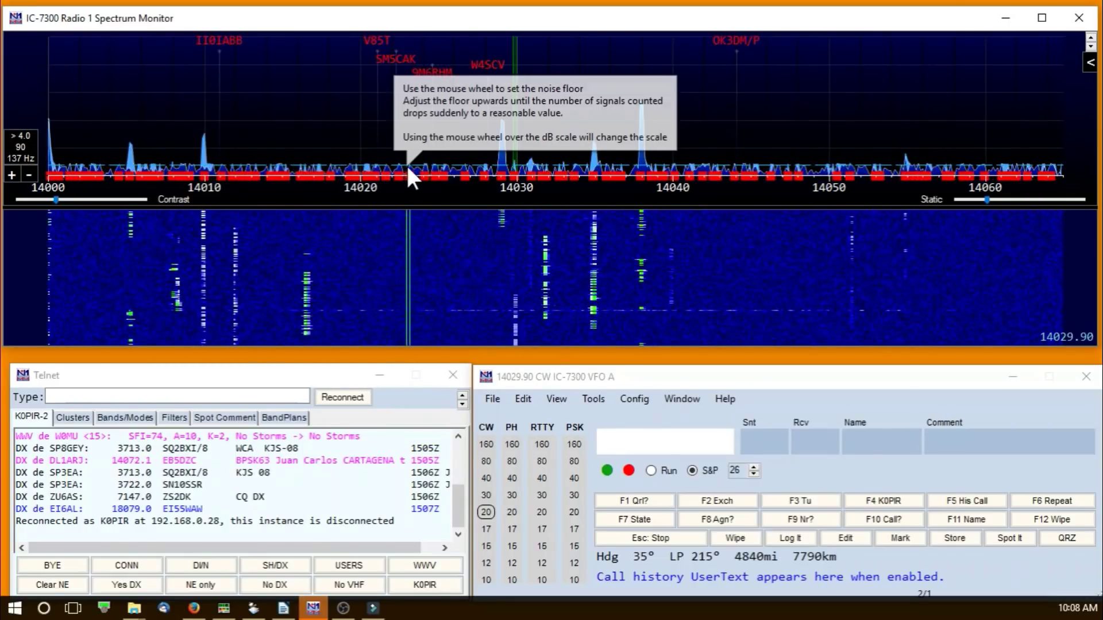
{"action": "scroll", "coordinate": [328, 150], "scroll_direction": "up", "scroll_amount": 3}
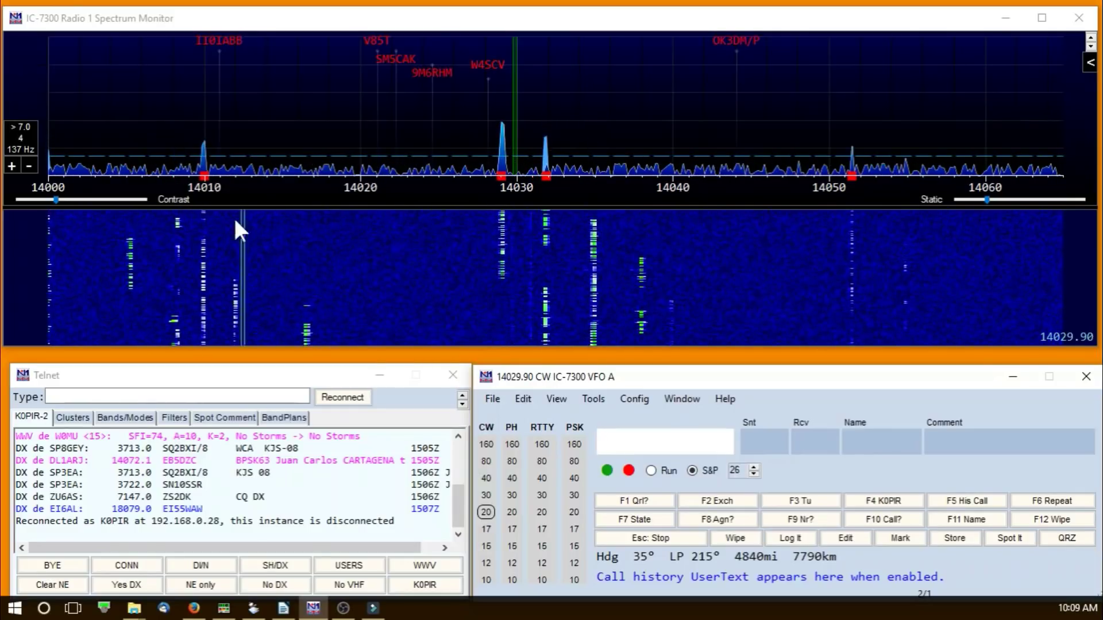
Step: Check the spectrum source options available for the IC-7300 spectrum monitor, leaving the selection as it is
{"action": "right_click", "coordinate": [263, 122]}
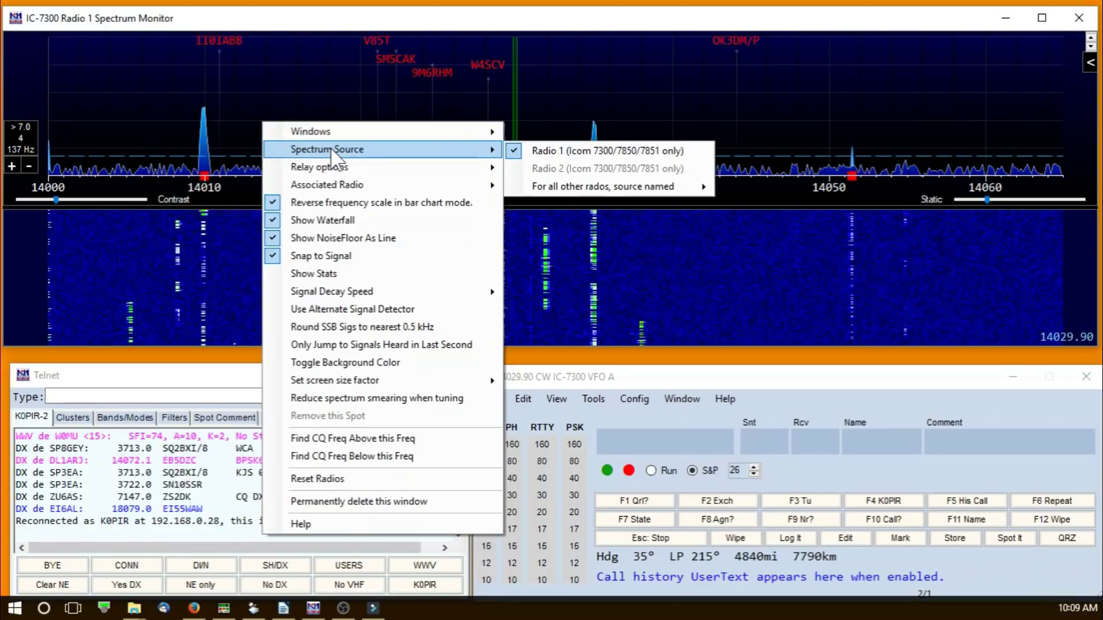
{"action": "left_click", "coordinate": [238, 32]}
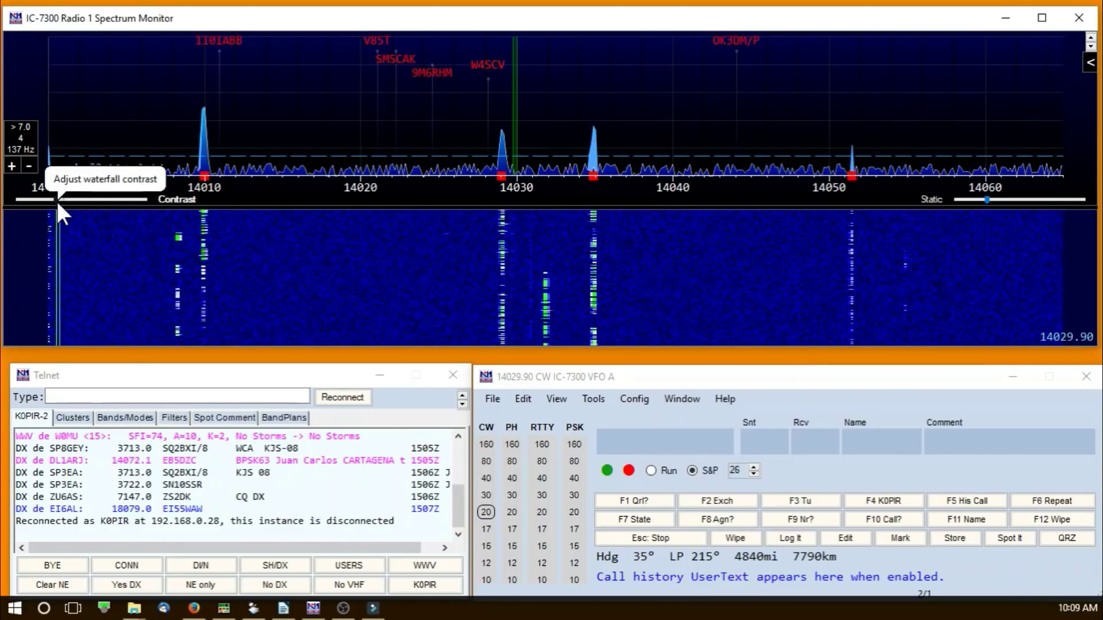
Step: Try a higher waterfall contrast, settle it slightly above its original level, and raise the static sensitivity to near its maximum
{"action": "left_click_drag", "start_coordinate": [56, 200], "coordinate": [76, 201]}
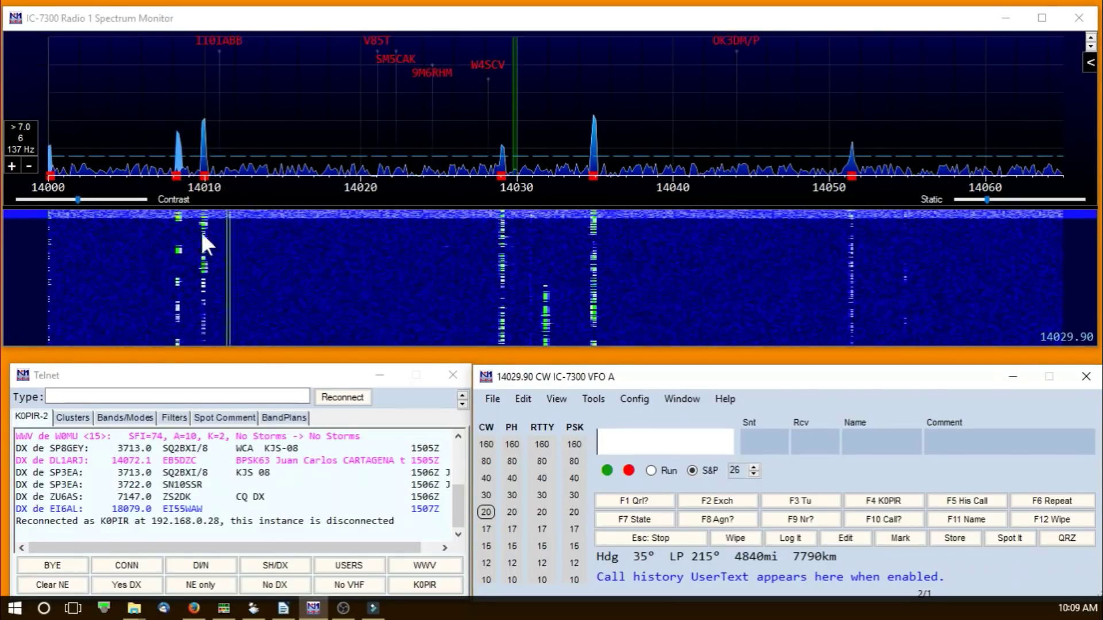
{"action": "left_click_drag", "start_coordinate": [77, 199], "coordinate": [61, 201]}
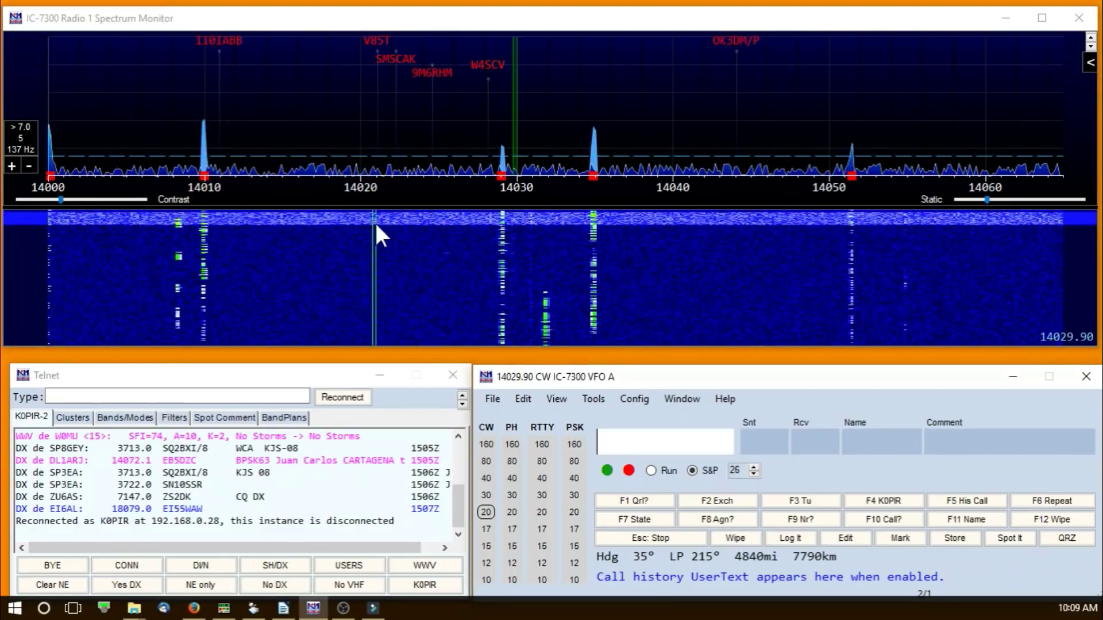
{"action": "left_click", "coordinate": [986, 199]}
{"action": "left_click_drag", "start_coordinate": [986, 200], "coordinate": [1073, 199]}
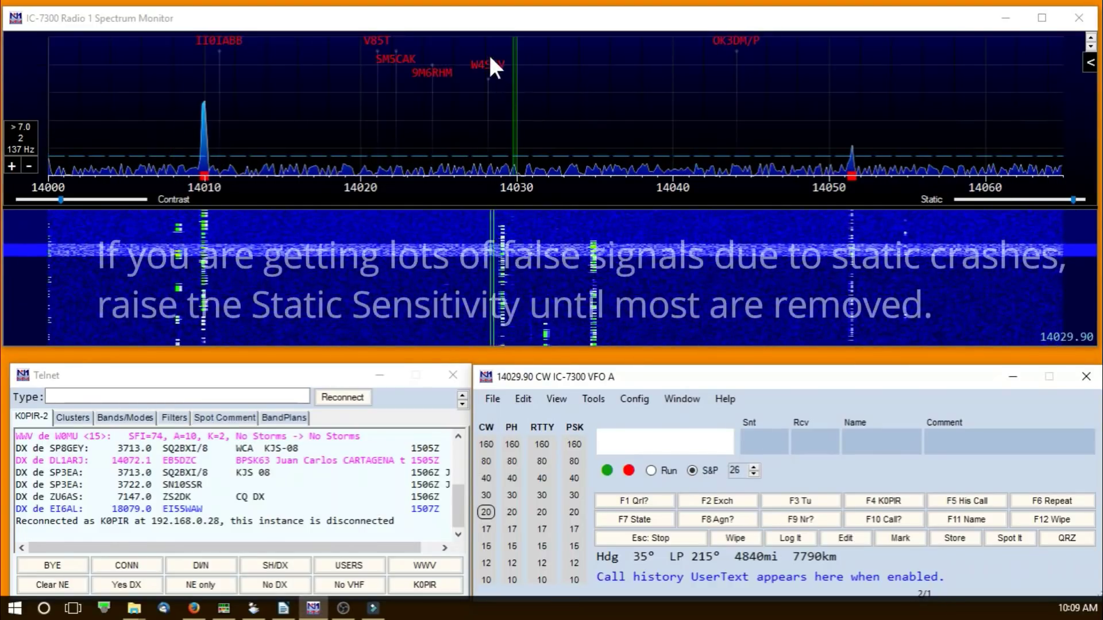
Step: Lower the noise floor threshold to 0.6 and reduce the static sensitivity to about a third of its range
{"action": "mouse_move", "coordinate": [497, 46]}
{"action": "scroll", "coordinate": [475, 151], "scroll_direction": "down", "scroll_amount": 4}
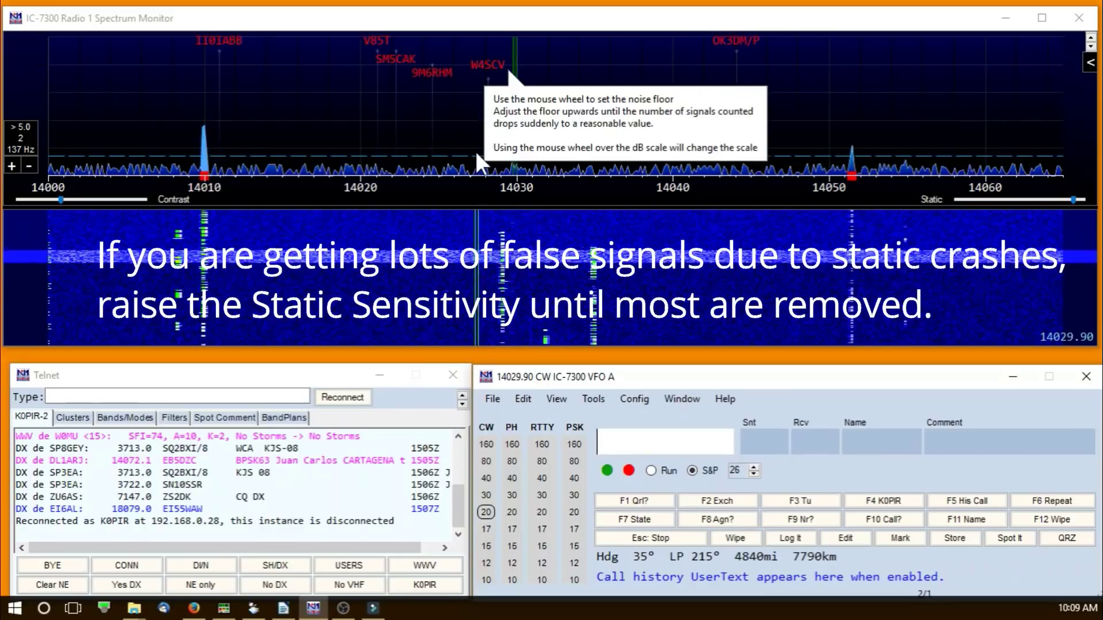
{"action": "scroll", "coordinate": [476, 151], "scroll_direction": "down", "scroll_amount": 3}
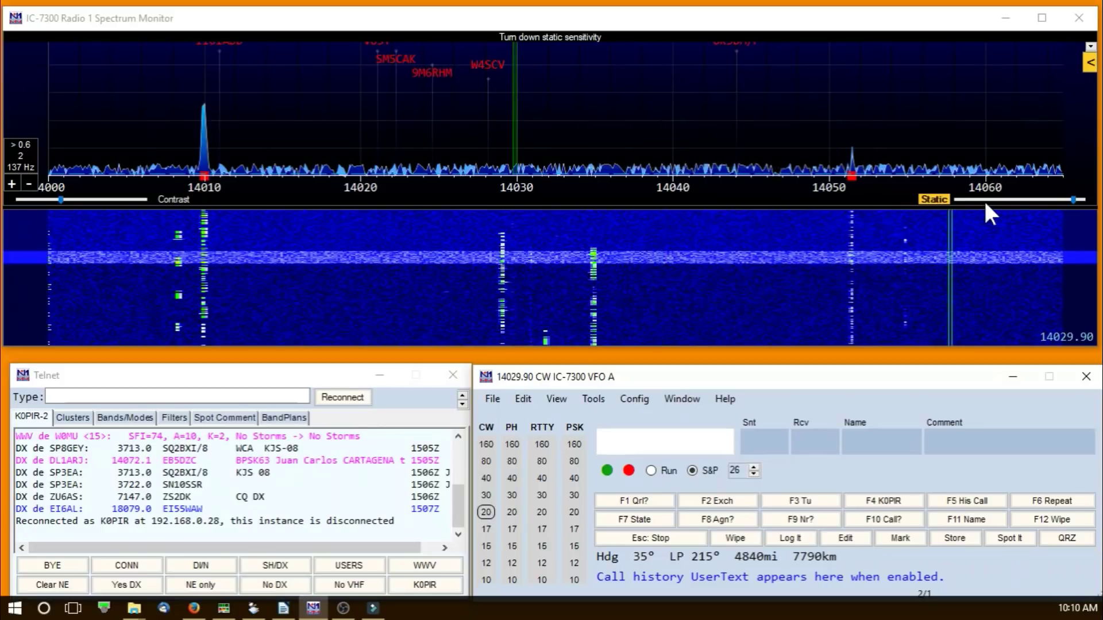
{"action": "left_click_drag", "start_coordinate": [1073, 200], "coordinate": [993, 200]}
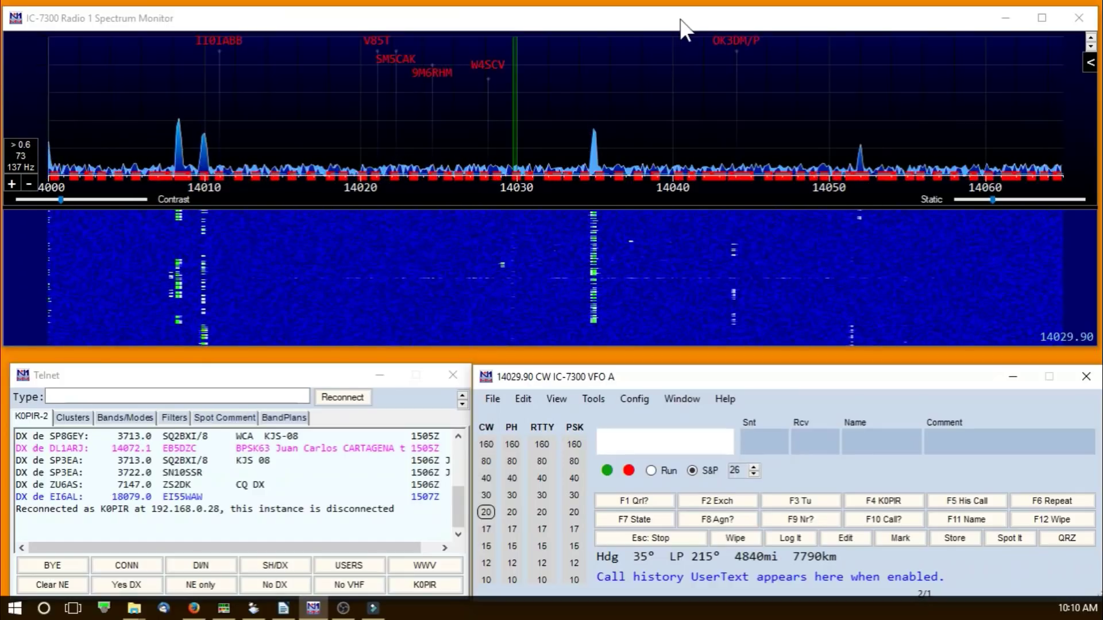
Step: Expand the spectrum display options, keep Non-Dupes and Dupes spots shown, and turn off the red signal markers at the base of traces
{"action": "left_click", "coordinate": [1090, 63]}
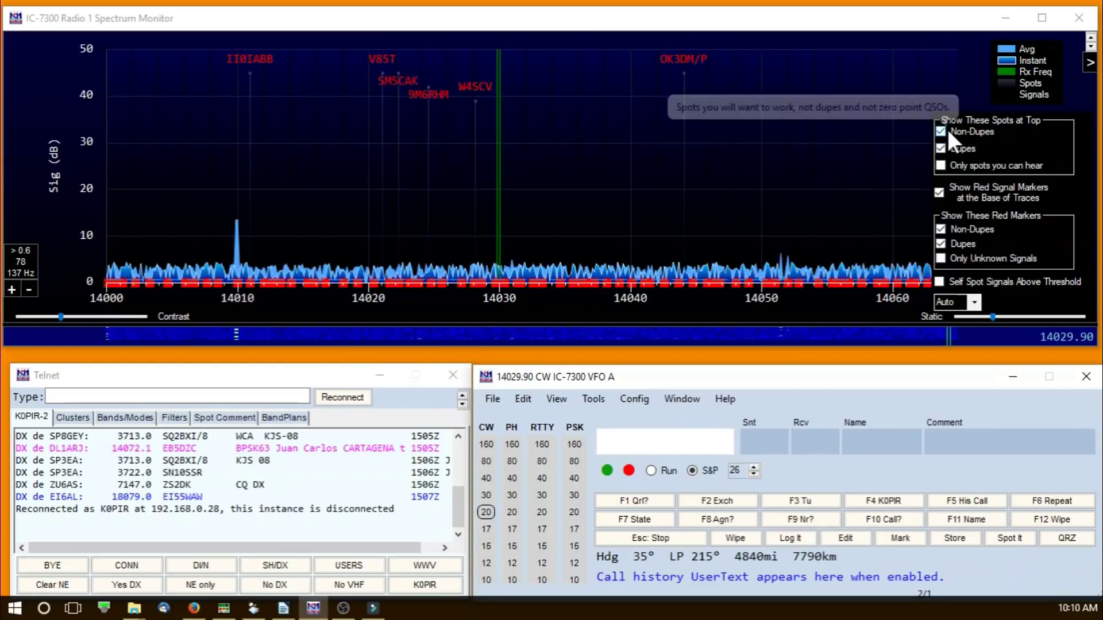
{"action": "left_click", "coordinate": [952, 146]}
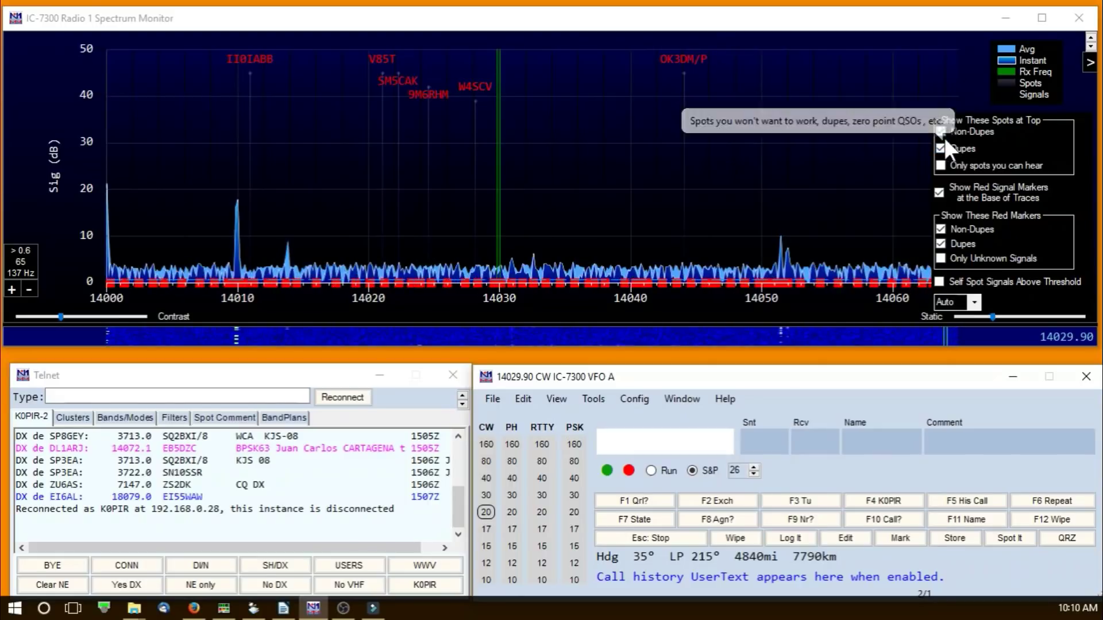
{"action": "left_click", "coordinate": [943, 136]}
{"action": "left_click", "coordinate": [942, 136]}
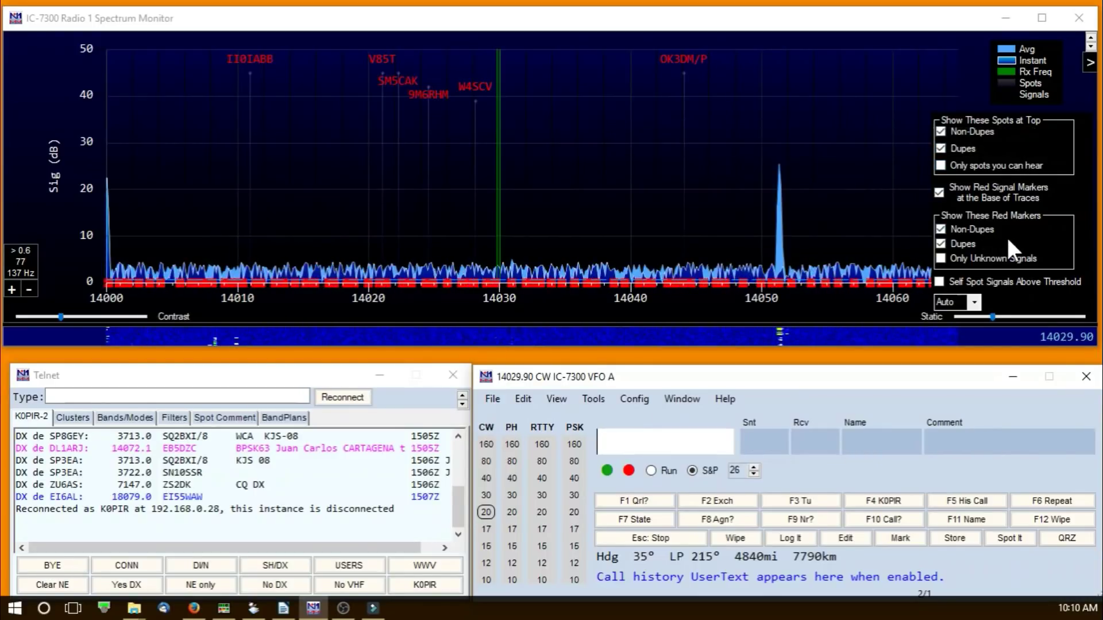
{"action": "left_click", "coordinate": [940, 192]}
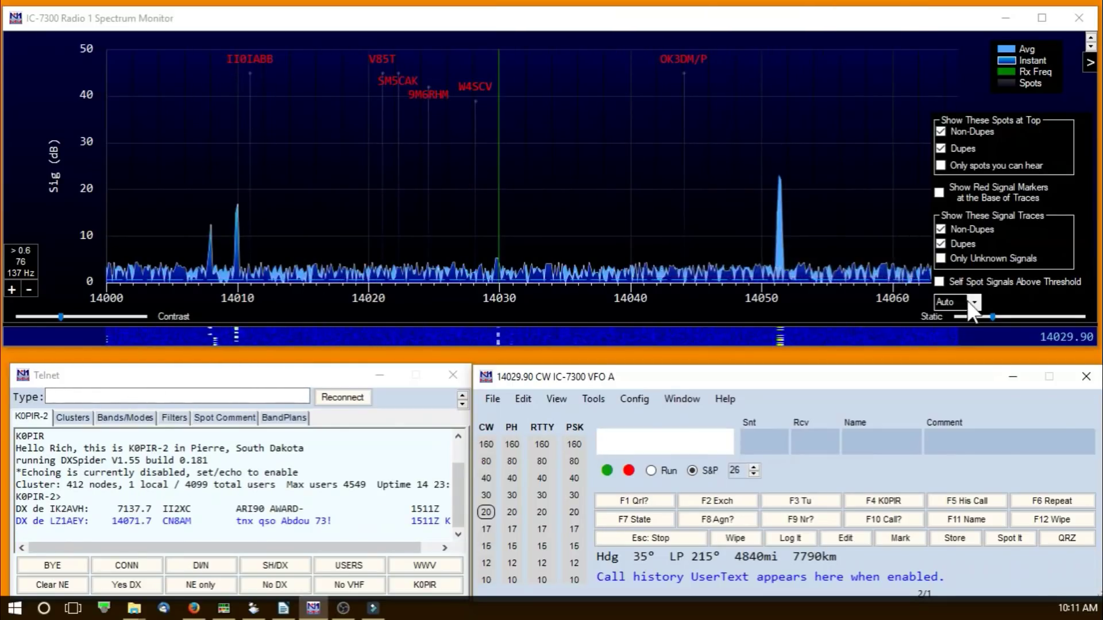
Step: Try the Bar layout, set the spectrum display to Column and enlarge the waterfall area below the spectrum
{"action": "left_click", "coordinate": [974, 302]}
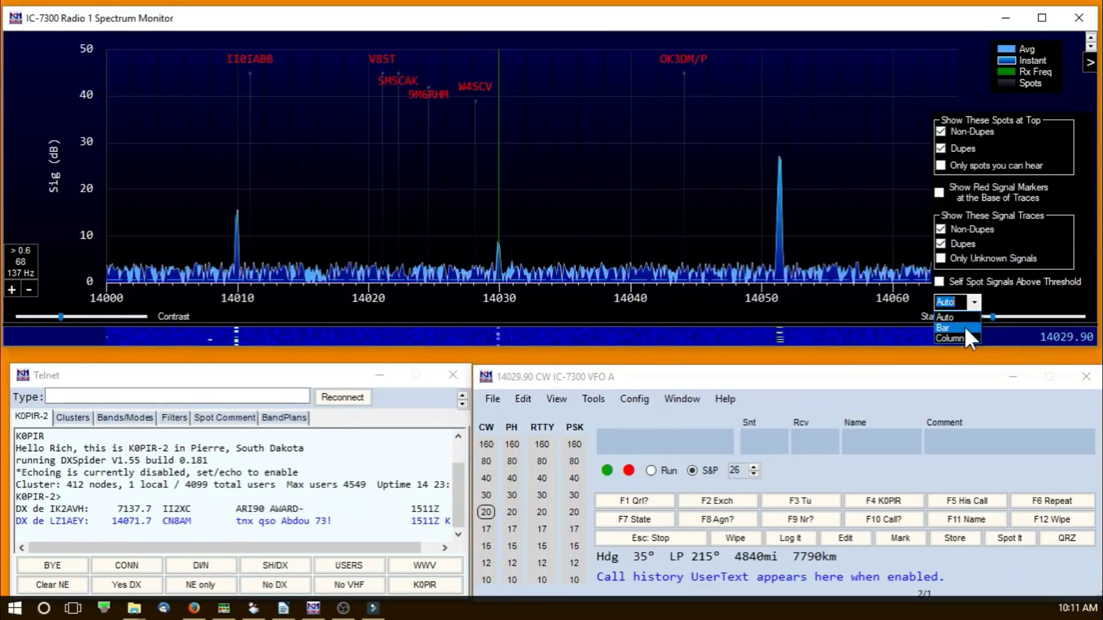
{"action": "left_click", "coordinate": [965, 329]}
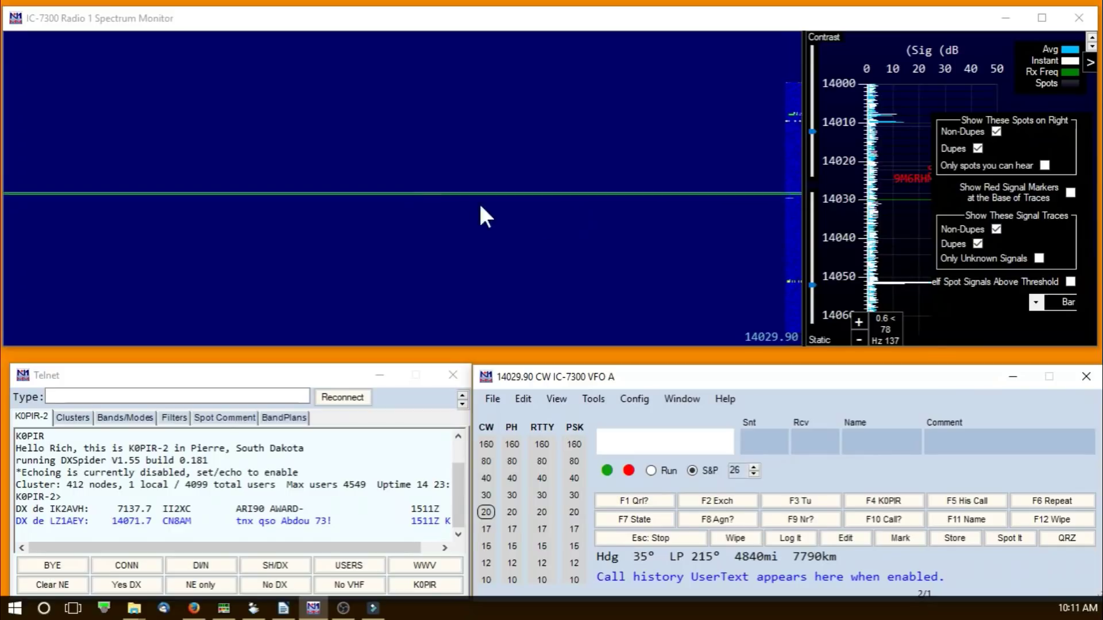
{"action": "left_click", "coordinate": [1034, 304]}
{"action": "left_click", "coordinate": [1041, 338]}
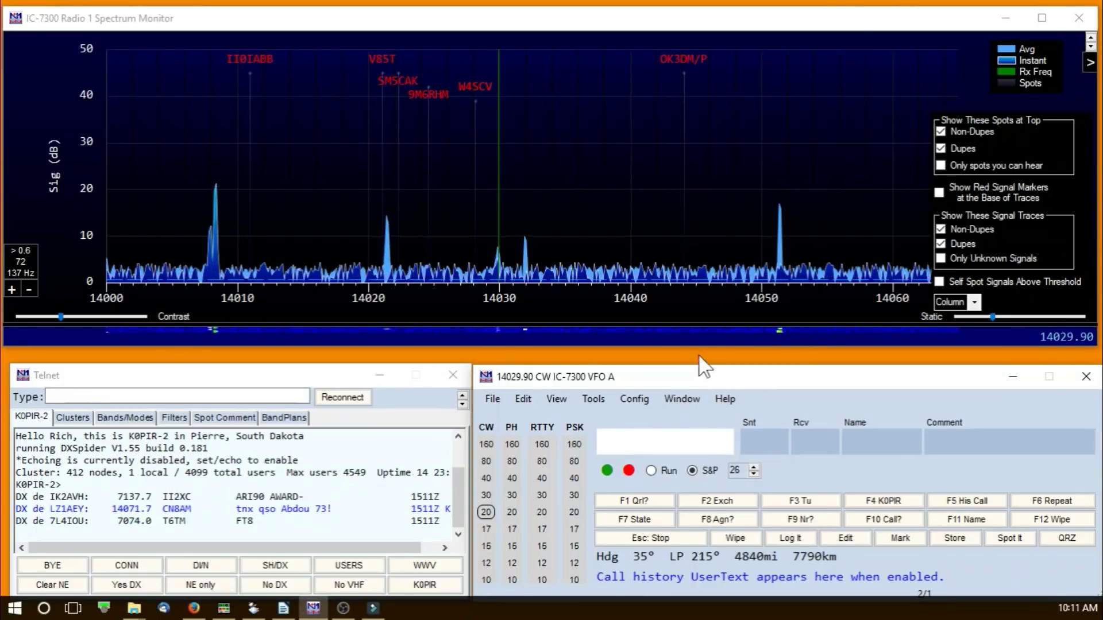
{"action": "left_click", "coordinate": [664, 232]}
{"action": "left_click_drag", "start_coordinate": [667, 238], "coordinate": [670, 280]}
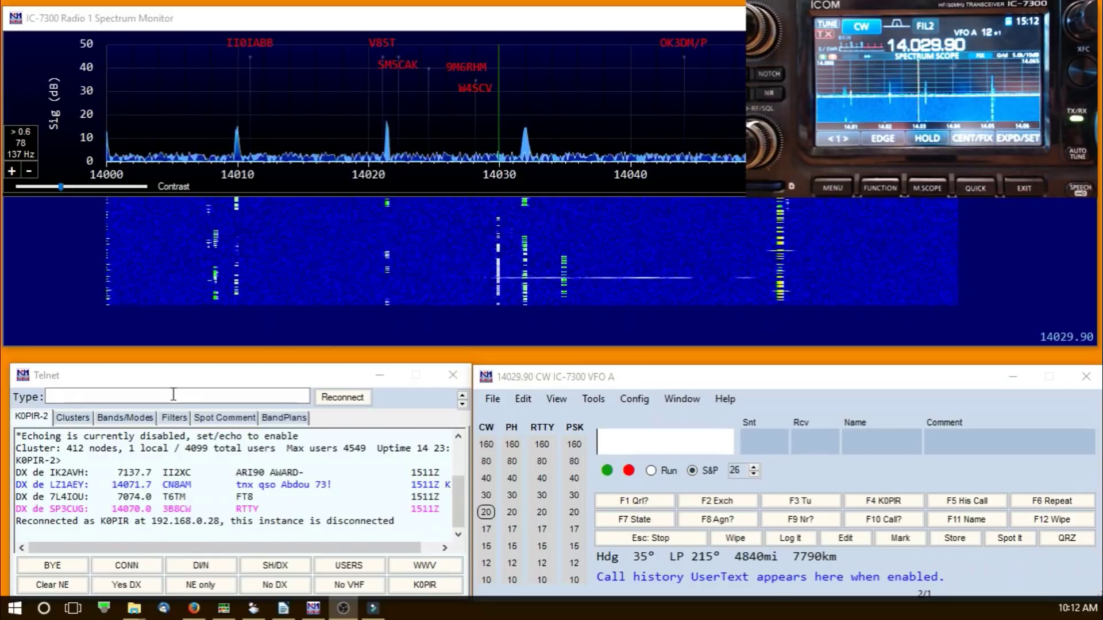
Step: Tune the IC-7300 from the waterfall to the signals near 14021 and 14010, back near 14021, and on to 14029.82
{"action": "left_click", "coordinate": [387, 219]}
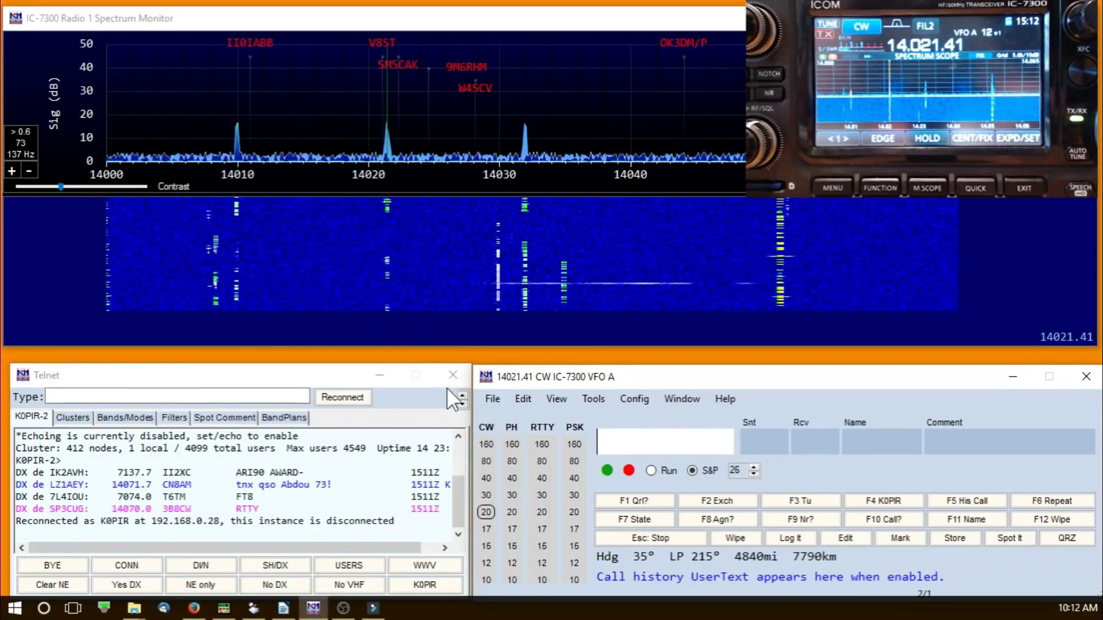
{"action": "left_click", "coordinate": [237, 207]}
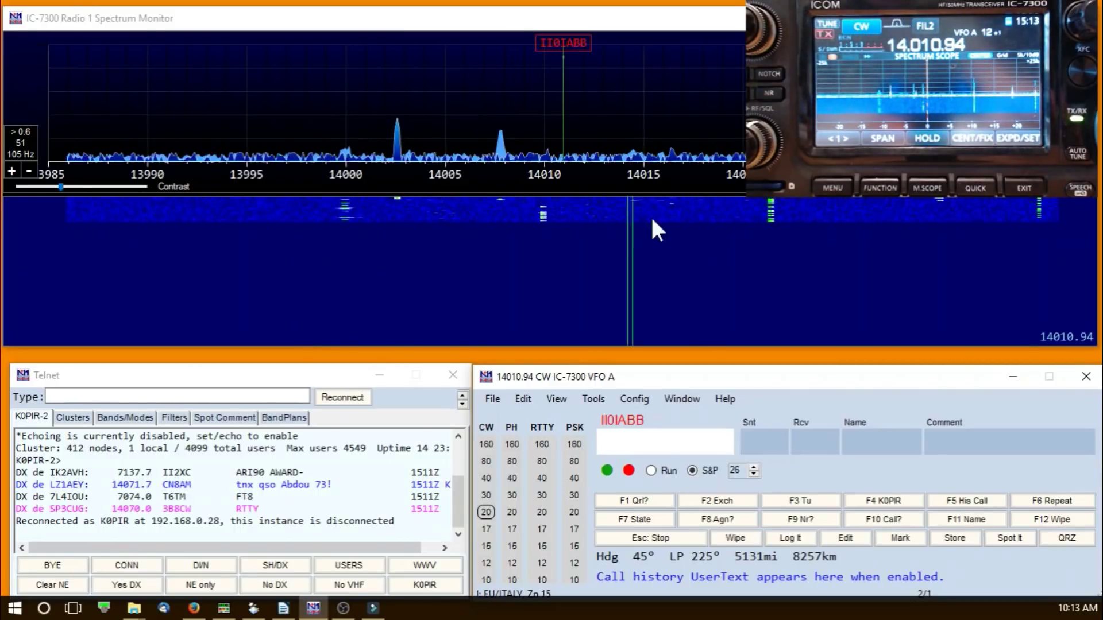
{"action": "left_click", "coordinate": [770, 207]}
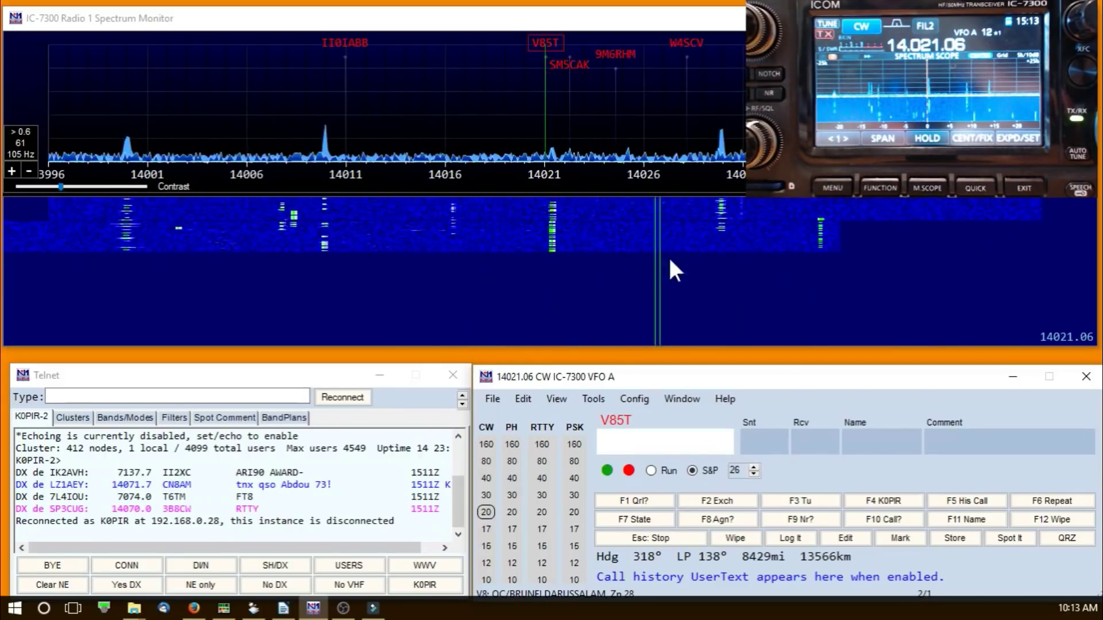
{"action": "left_click", "coordinate": [719, 232]}
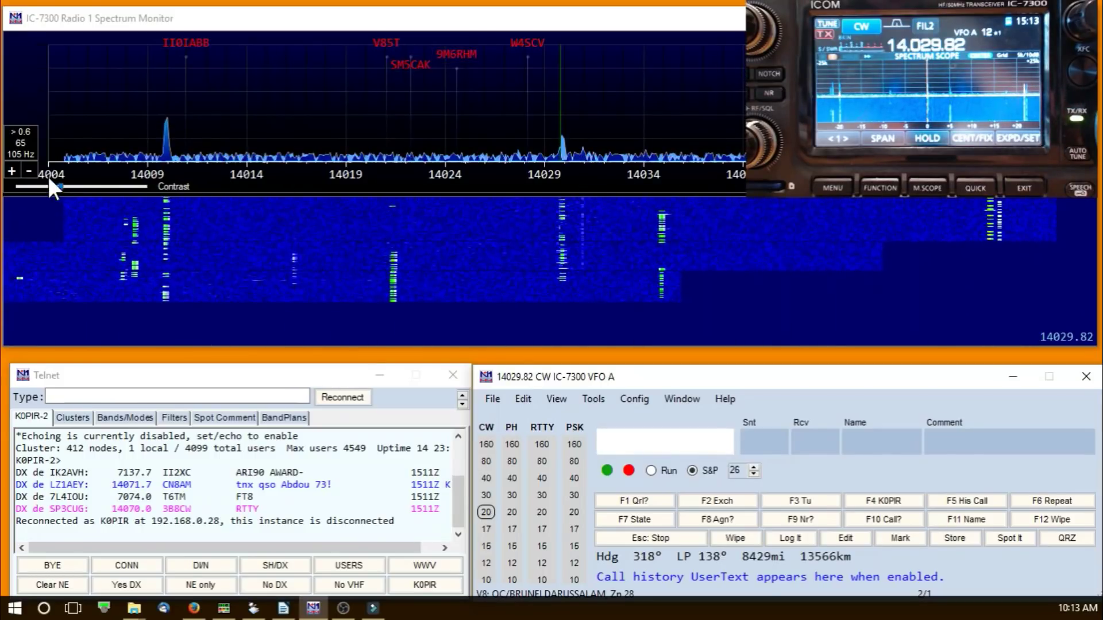
Step: Narrow the spectrum span until each sample is 21 Hz wide, widen it through 421 Hz, and check the sample width read-out
{"action": "left_click", "coordinate": [10, 170]}
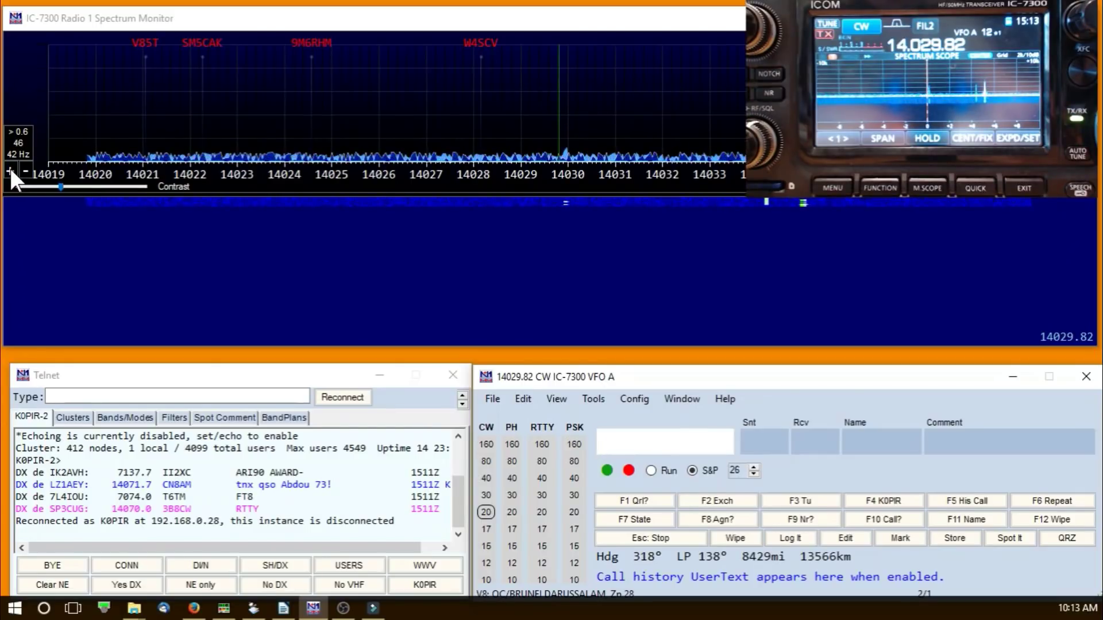
{"action": "left_click", "coordinate": [10, 170]}
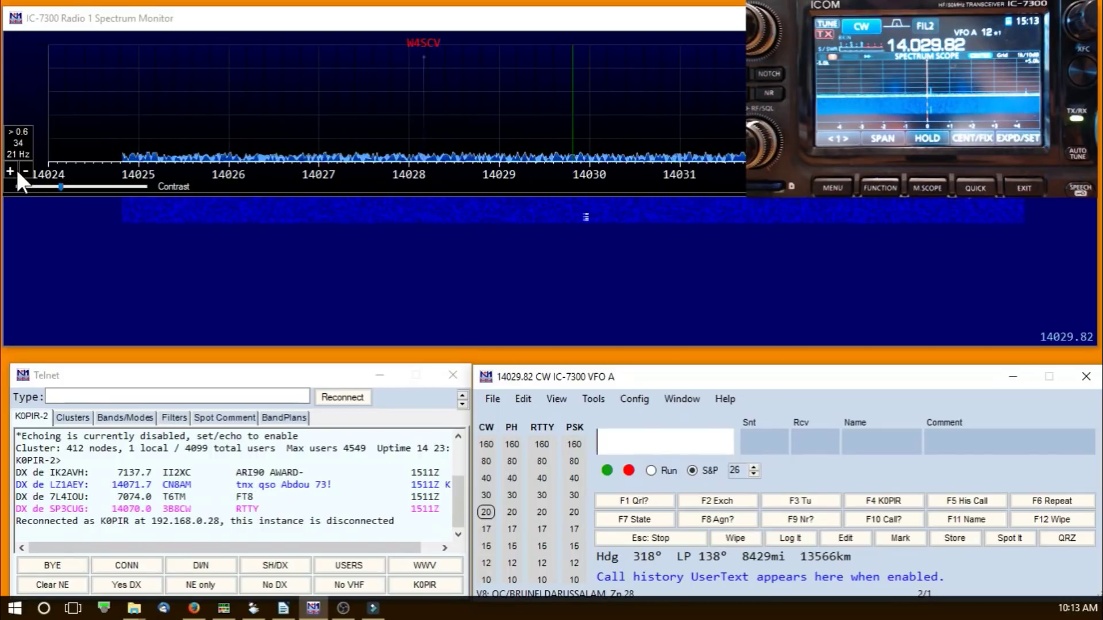
{"action": "left_click", "coordinate": [26, 170]}
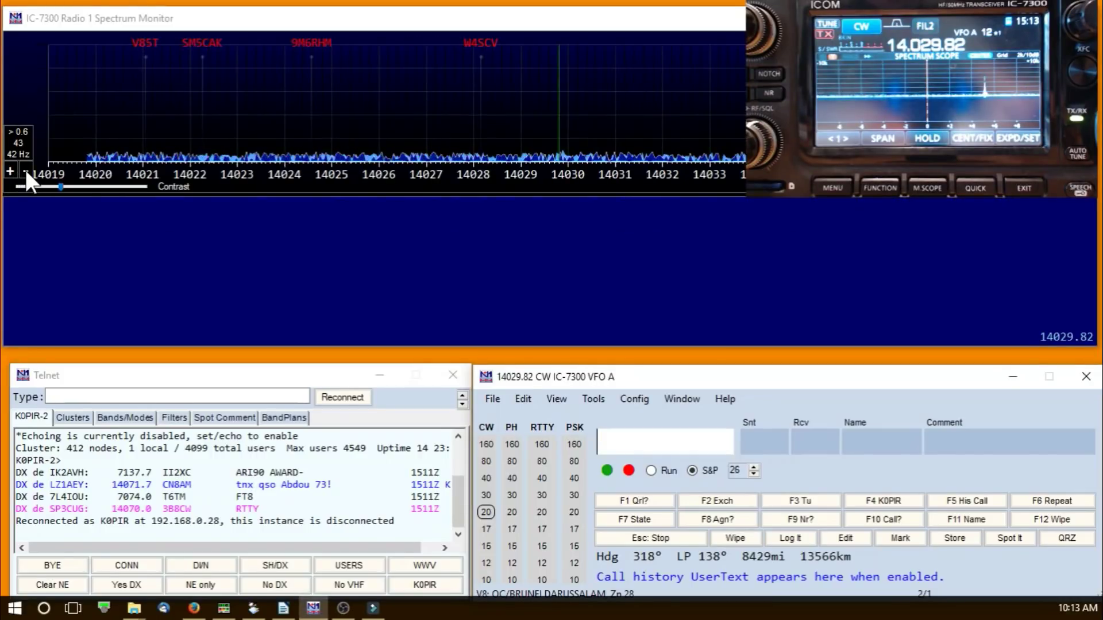
{"action": "left_click", "coordinate": [26, 171]}
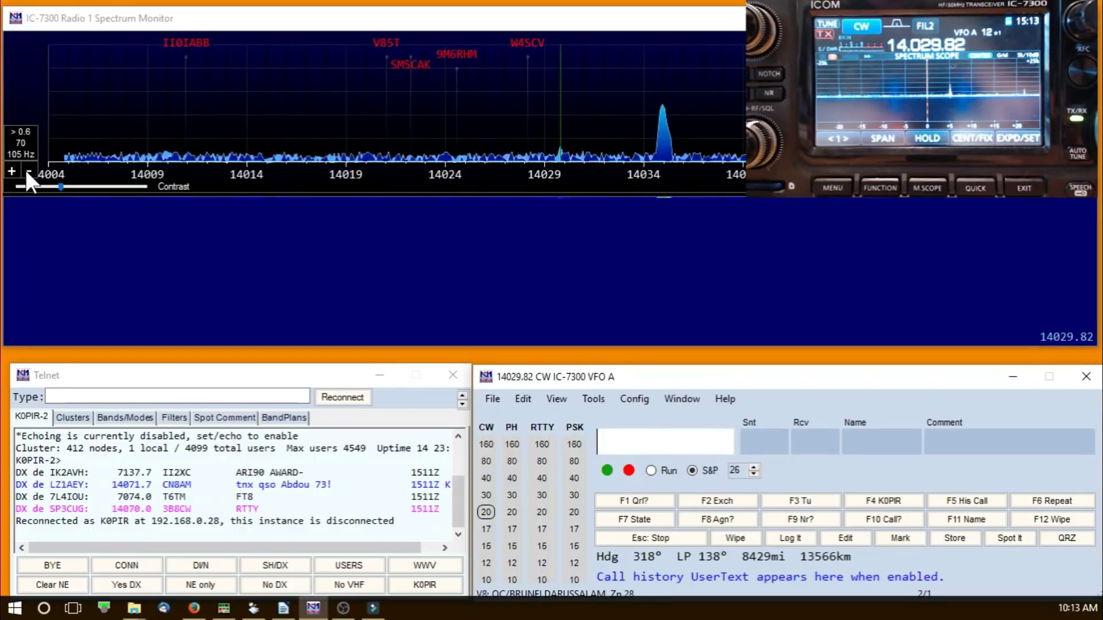
{"action": "left_click", "coordinate": [25, 171]}
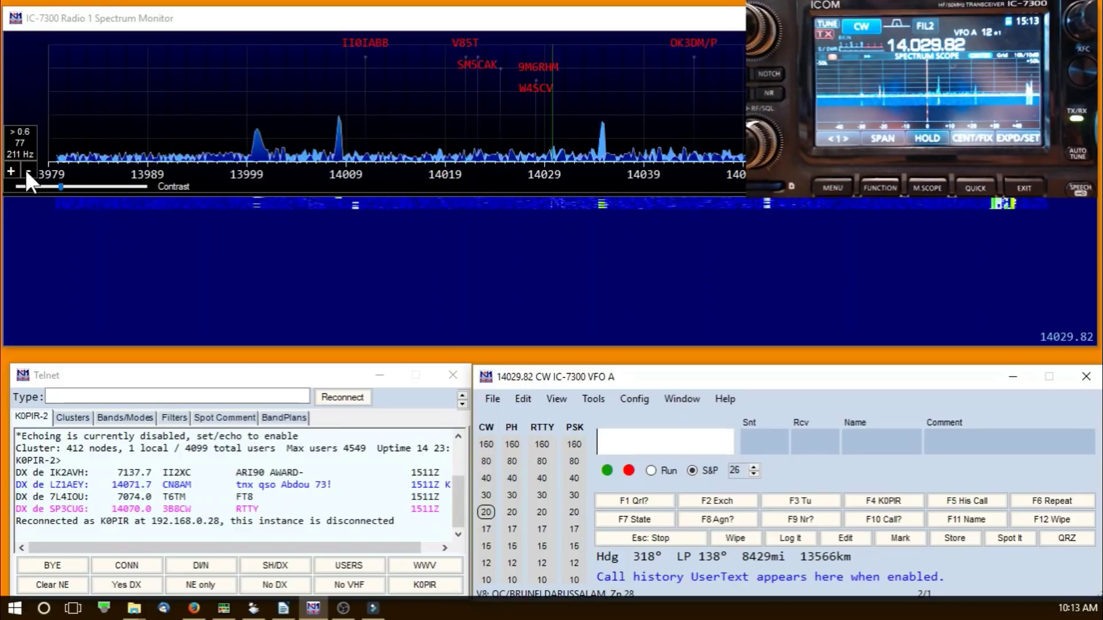
{"action": "left_click", "coordinate": [25, 170]}
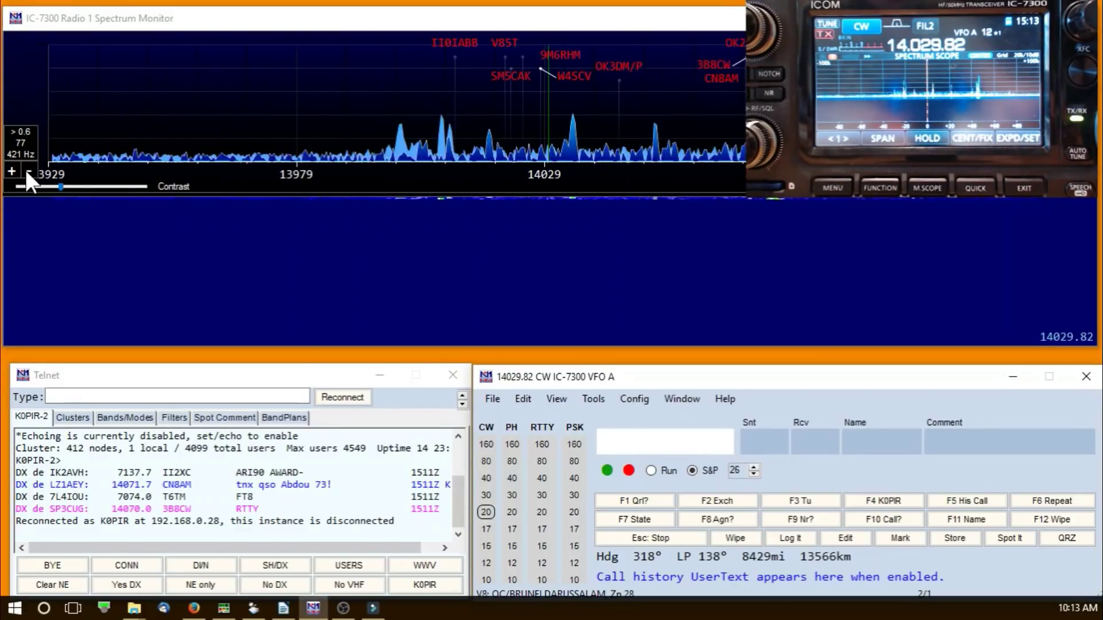
{"action": "left_click", "coordinate": [25, 170]}
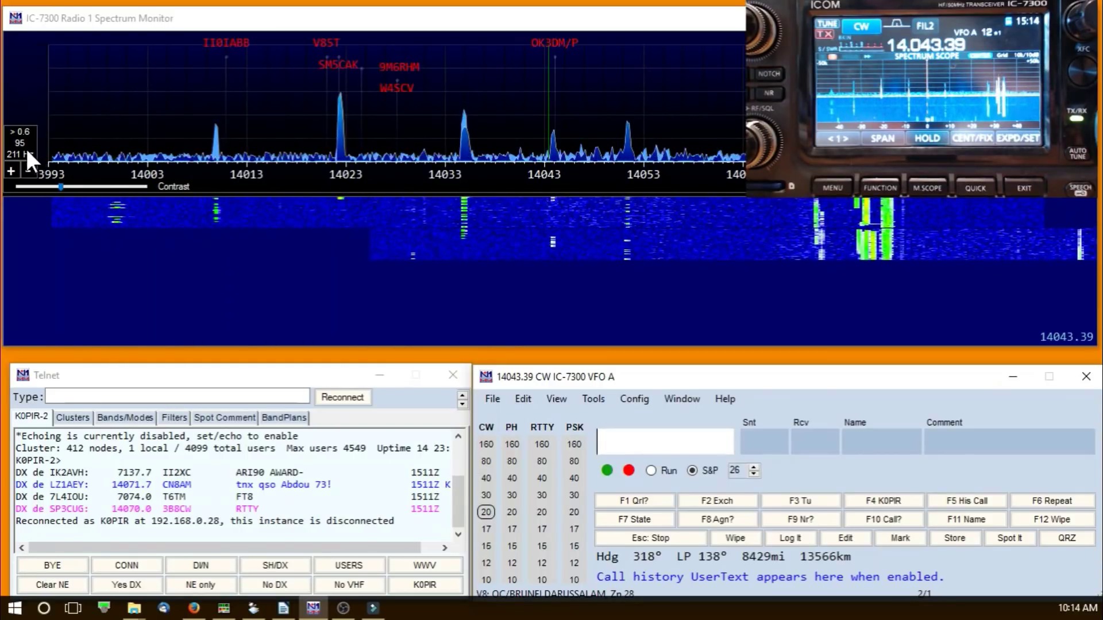
{"action": "mouse_move", "coordinate": [16, 149]}
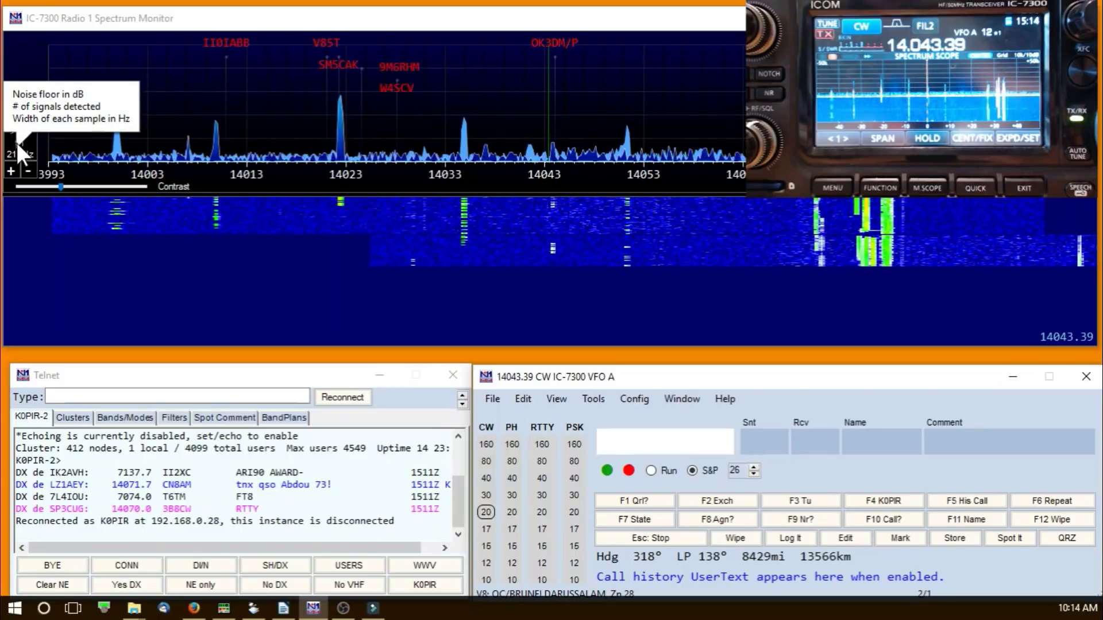